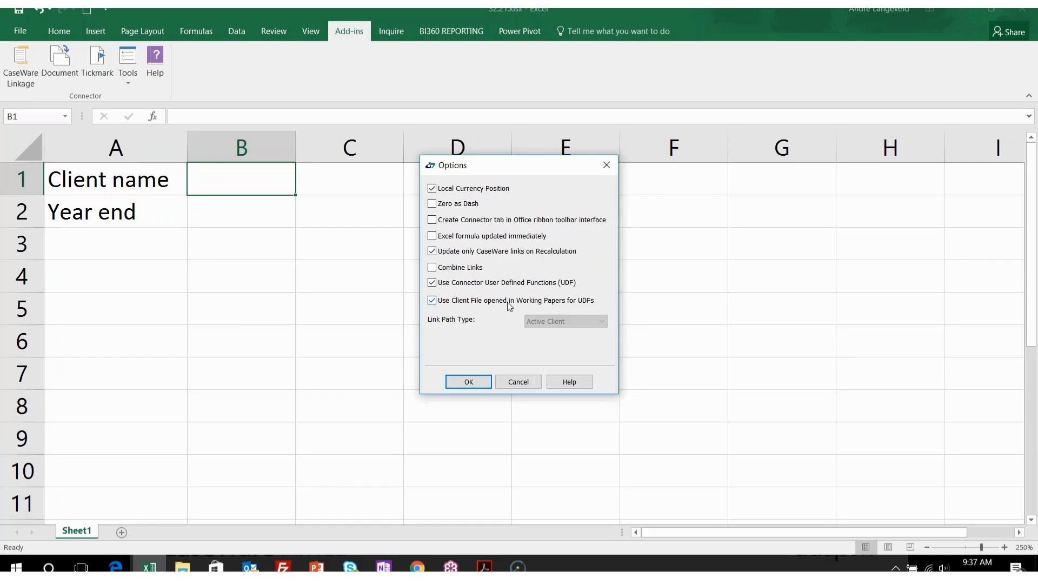
Accept the Connector options and link cell B1 to the Operating Name from the CaseWare Engagement Properties.
{"action": "left_click", "coordinate": [468, 381]}
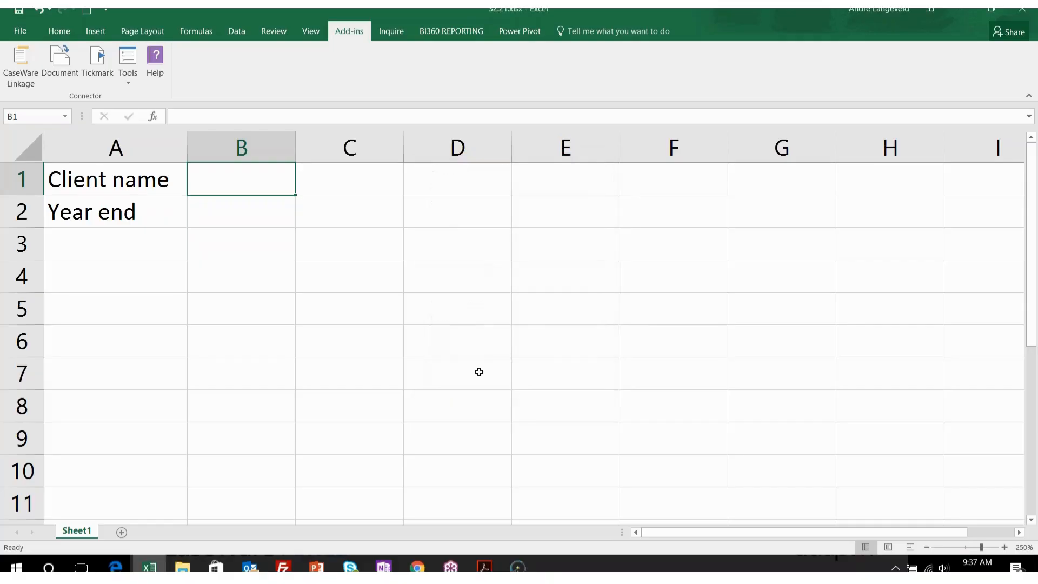
{"action": "left_click", "coordinate": [22, 61]}
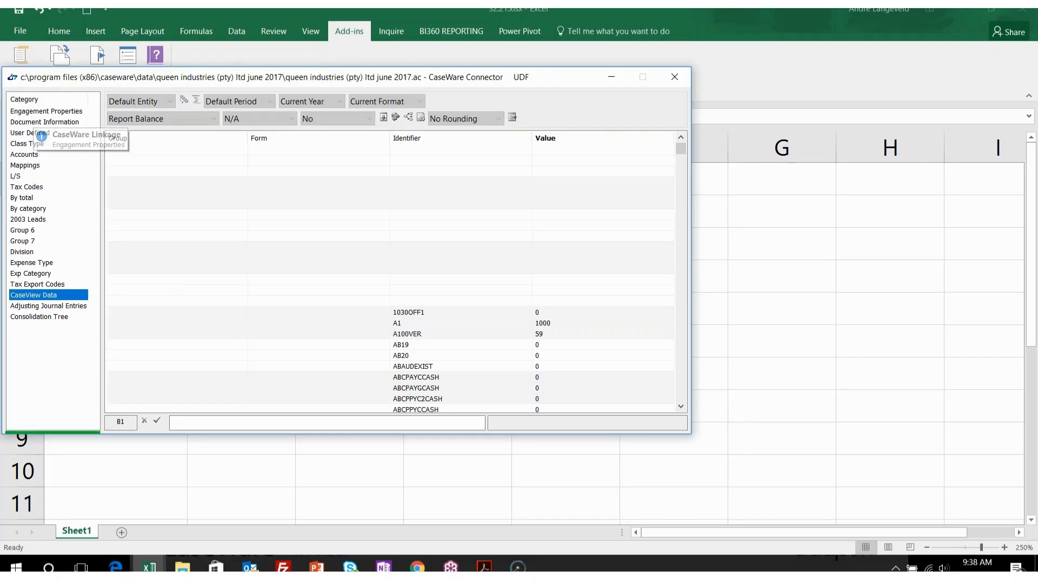
{"action": "left_click", "coordinate": [49, 112]}
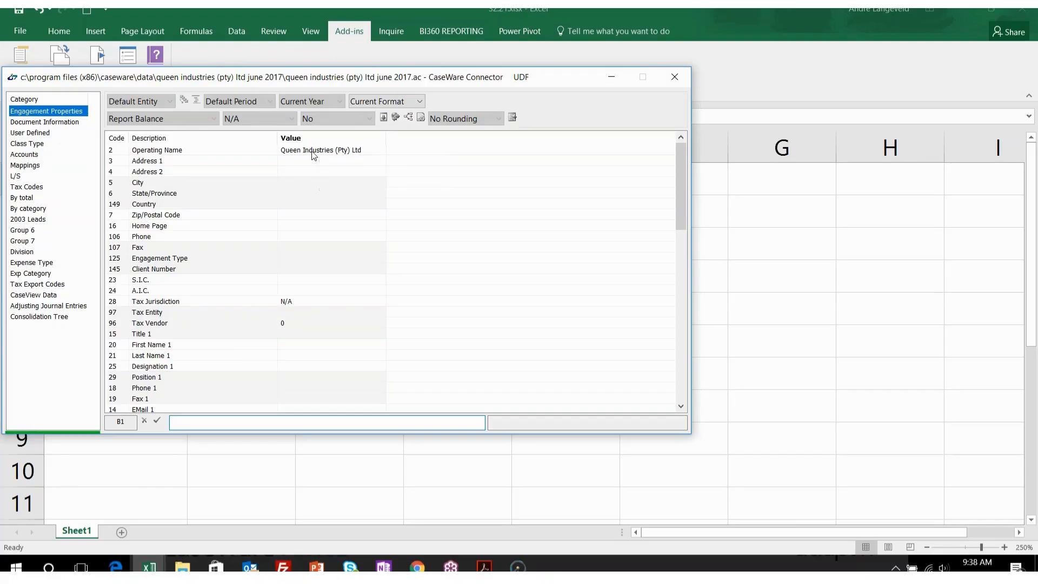
{"action": "mouse_move", "coordinate": [314, 155]}
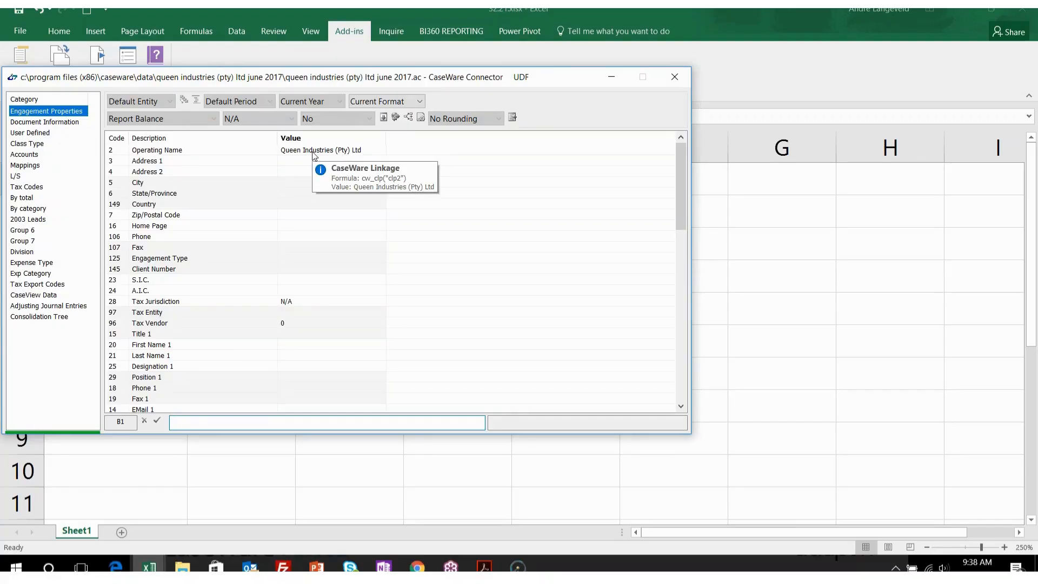
{"action": "left_click", "coordinate": [313, 155]}
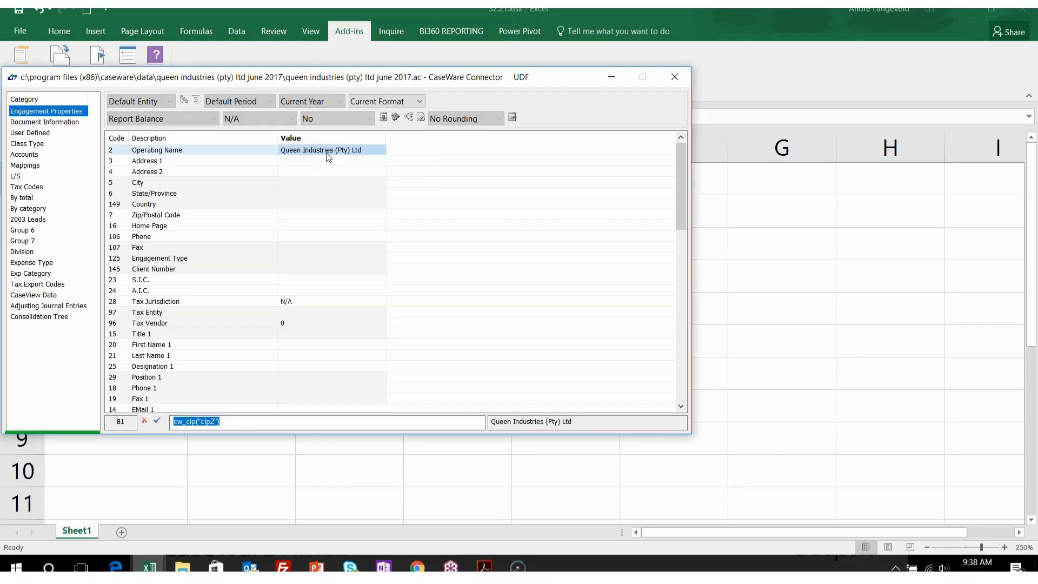
{"action": "mouse_move", "coordinate": [331, 157]}
{"action": "left_click", "coordinate": [155, 151]}
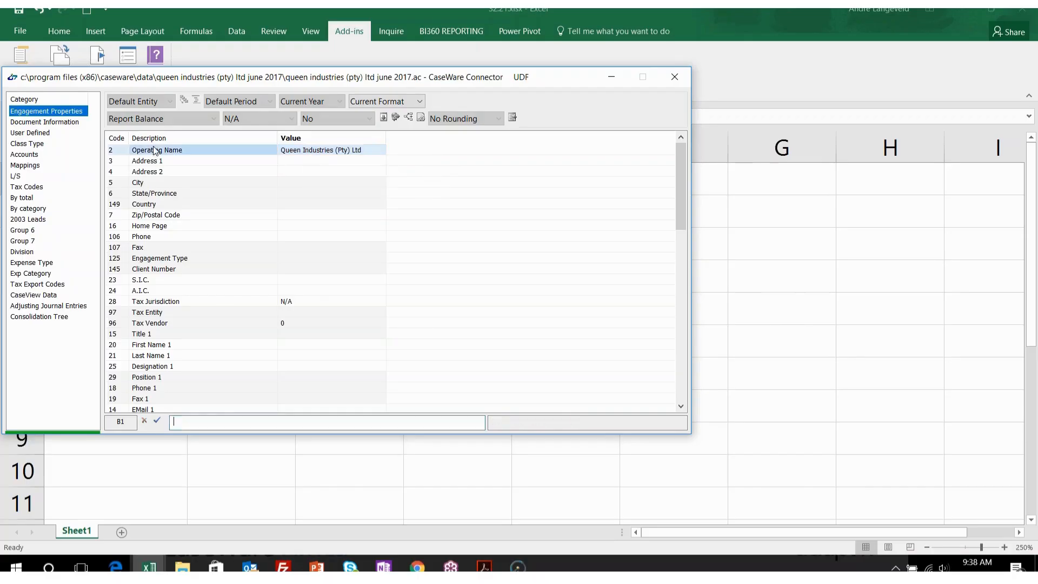
{"action": "left_click", "coordinate": [315, 156]}
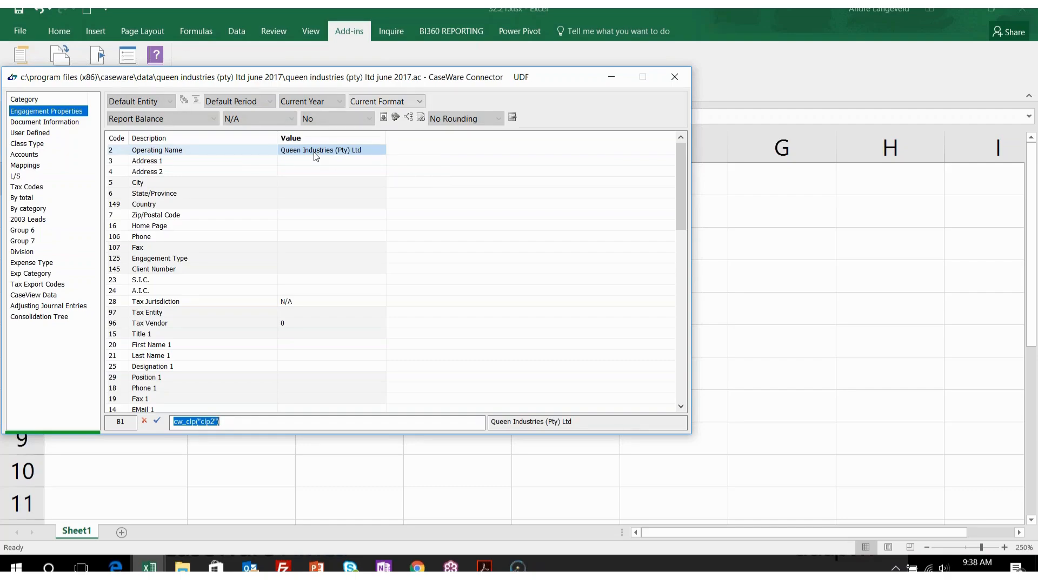
{"action": "left_click", "coordinate": [159, 423]}
Link cell B2 to the Year End Date engagement property and close the CaseWare Connector window.
{"action": "left_click_drag", "start_coordinate": [550, 80], "coordinate": [915, 49]}
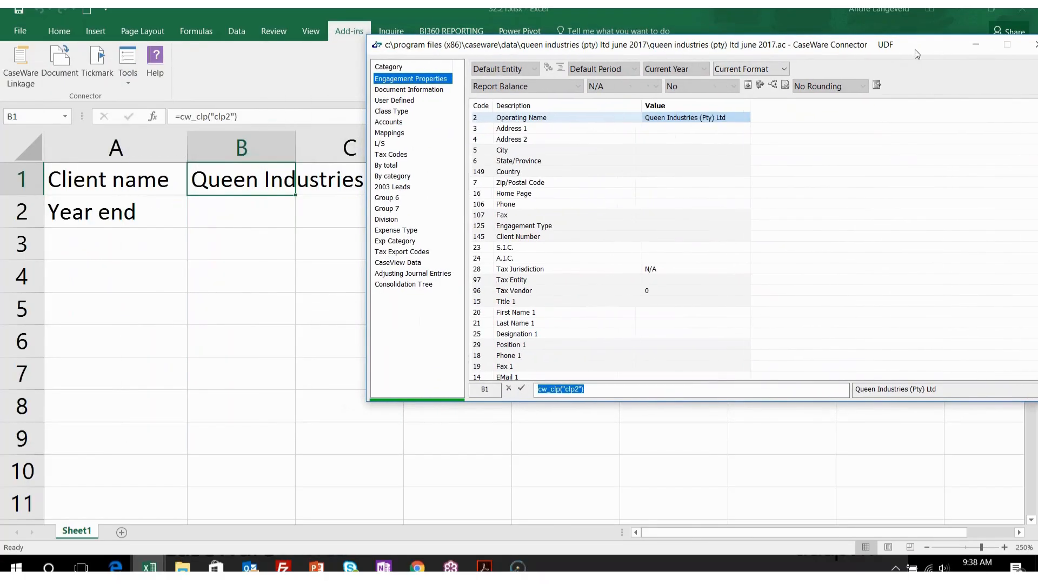
{"action": "left_click", "coordinate": [238, 222]}
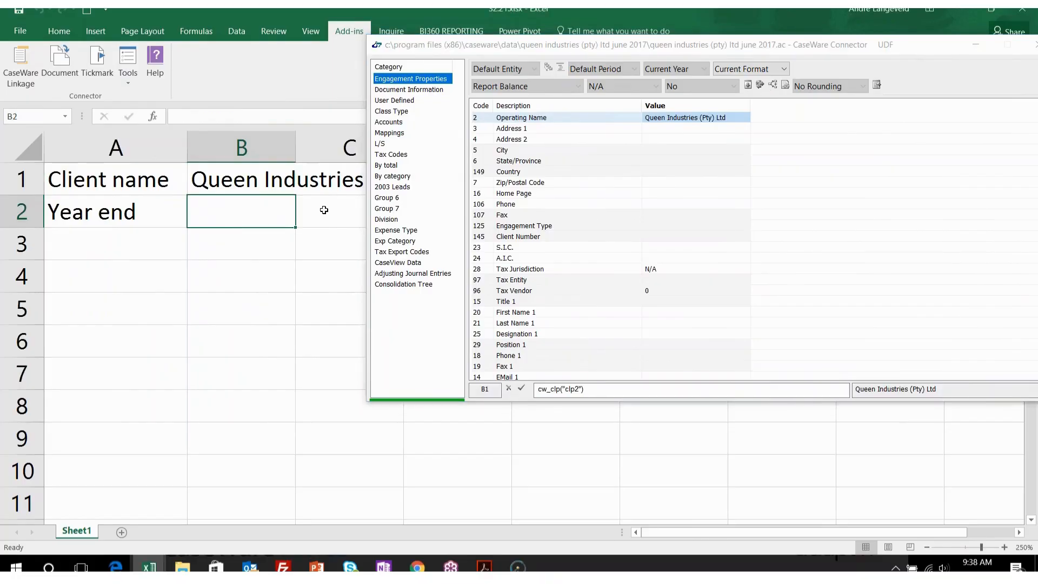
{"action": "left_click", "coordinate": [655, 236]}
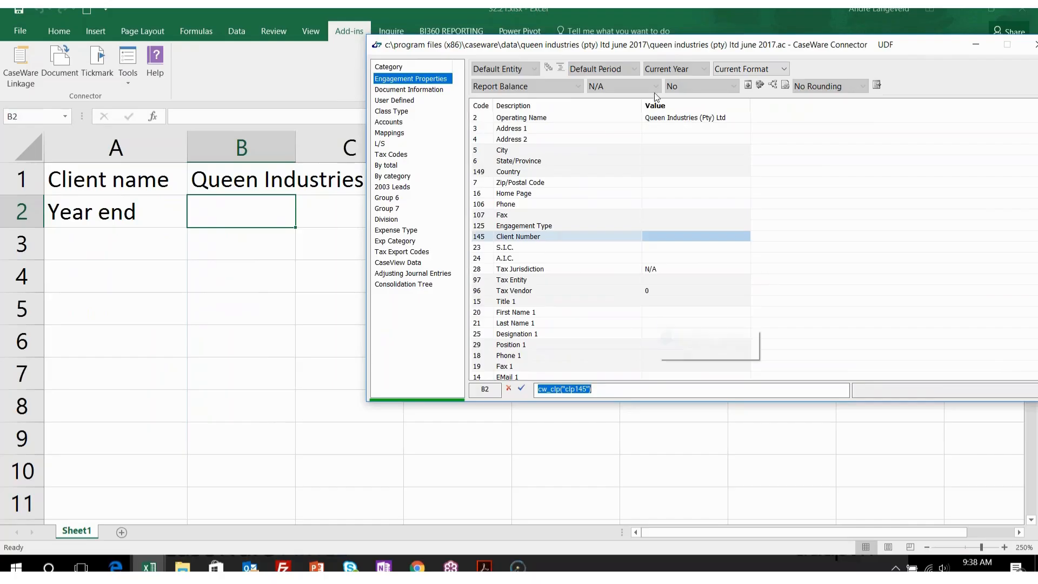
{"action": "left_click_drag", "start_coordinate": [651, 46], "coordinate": [423, 46]}
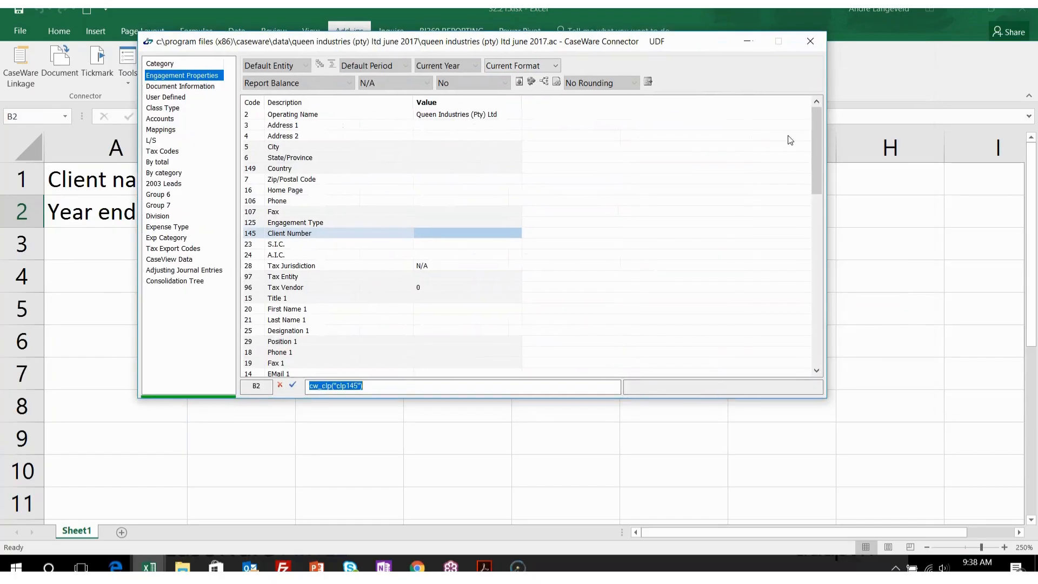
{"action": "left_click_drag", "start_coordinate": [815, 145], "coordinate": [815, 212]}
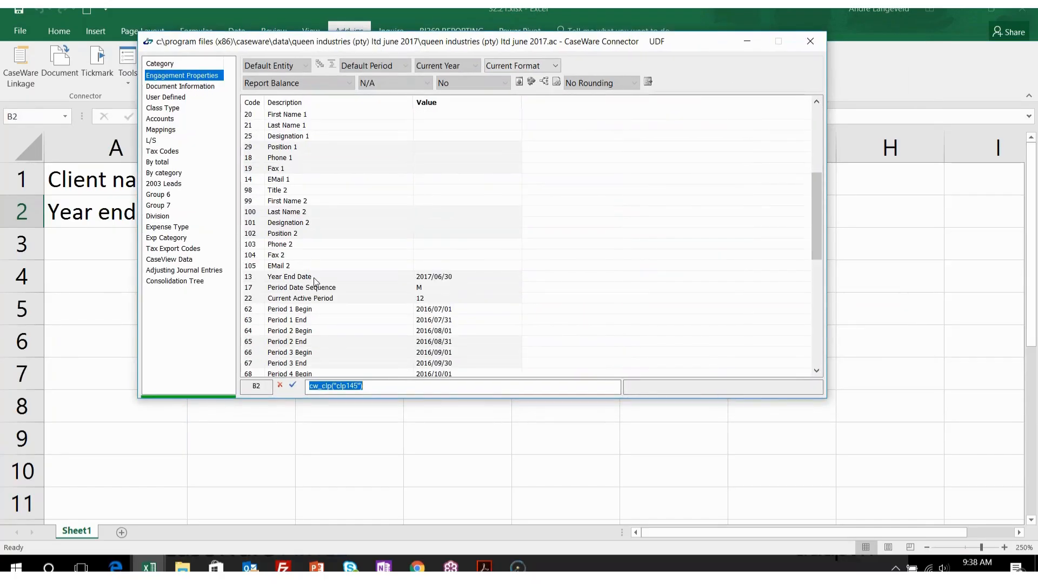
{"action": "left_click", "coordinate": [447, 277]}
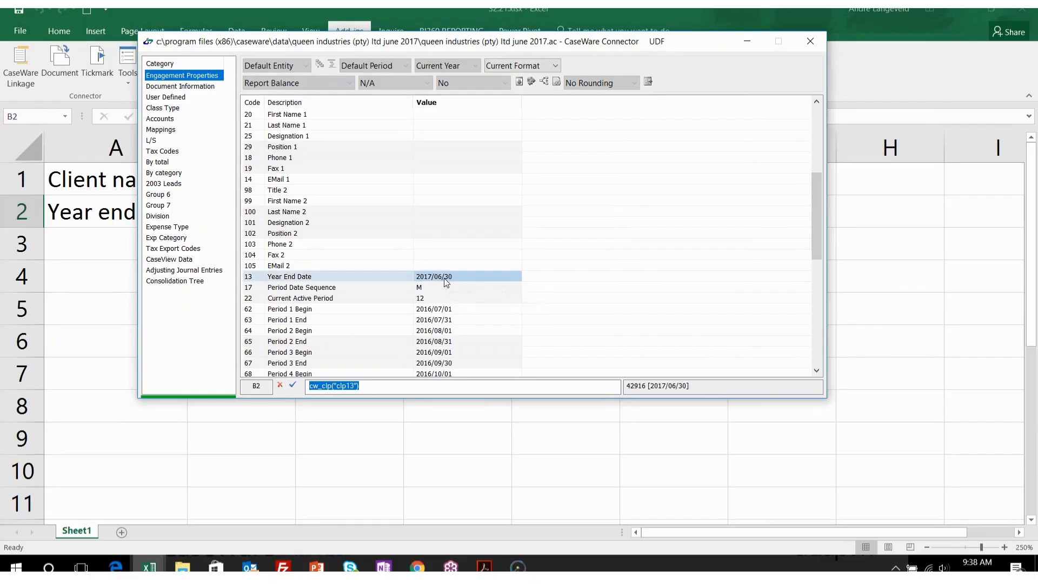
{"action": "left_click", "coordinate": [293, 386]}
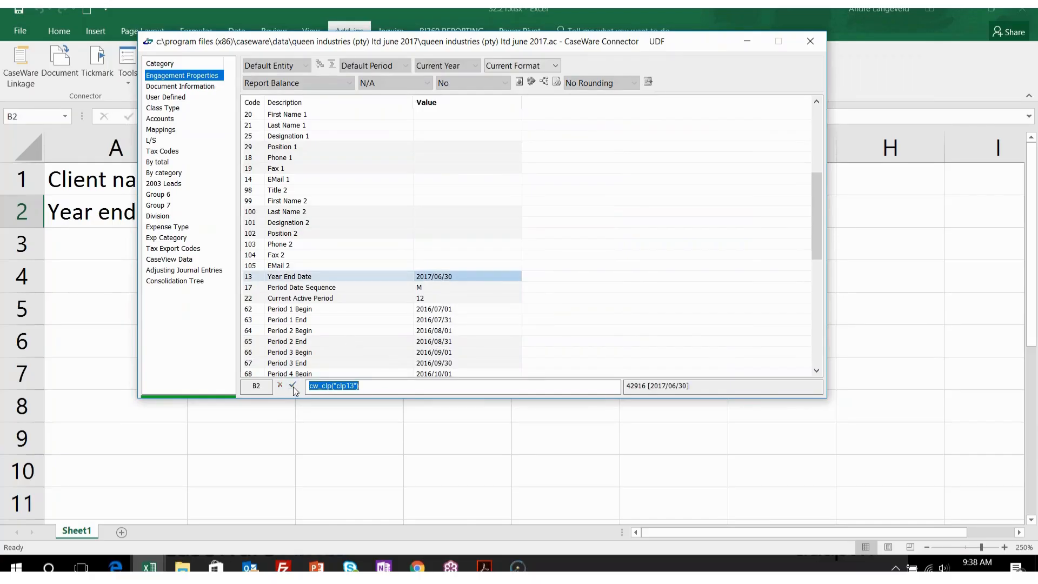
{"action": "left_click", "coordinate": [811, 43]}
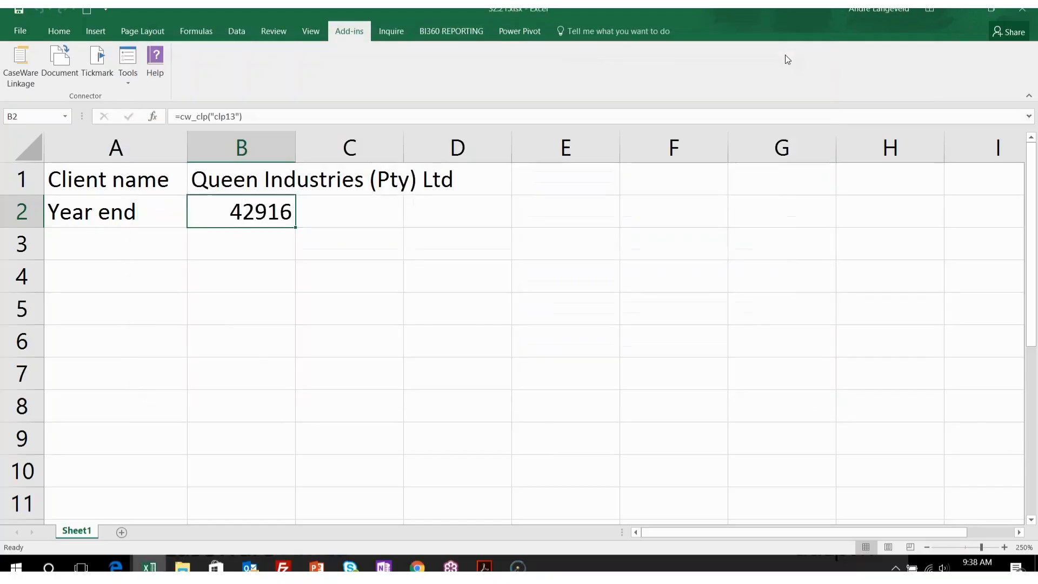
Format the year-end value in B2 as a date using the "14 March 2012" type.
{"action": "left_click", "coordinate": [56, 32]}
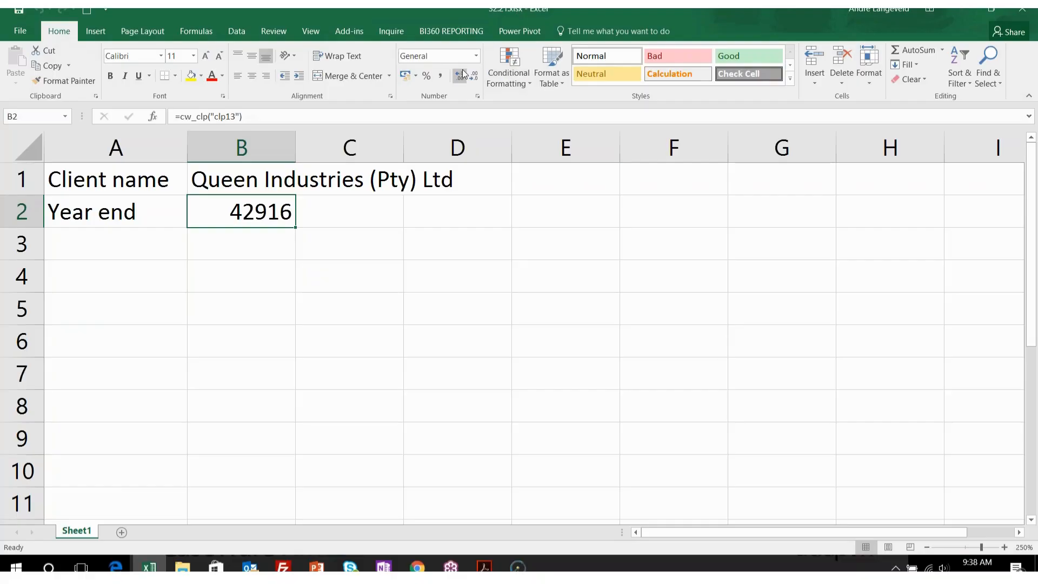
{"action": "left_click", "coordinate": [476, 58]}
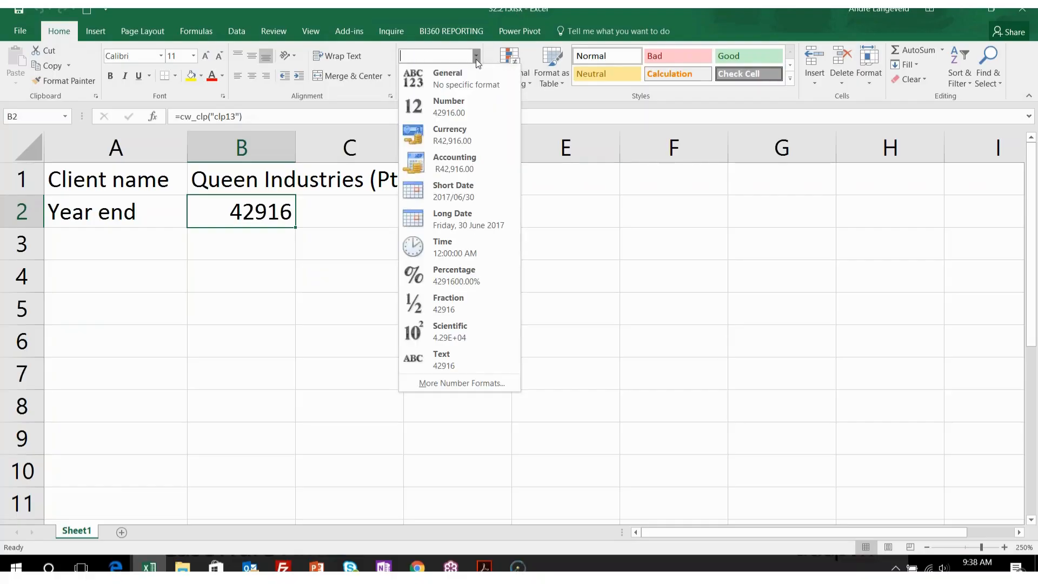
{"action": "left_click", "coordinate": [476, 192]}
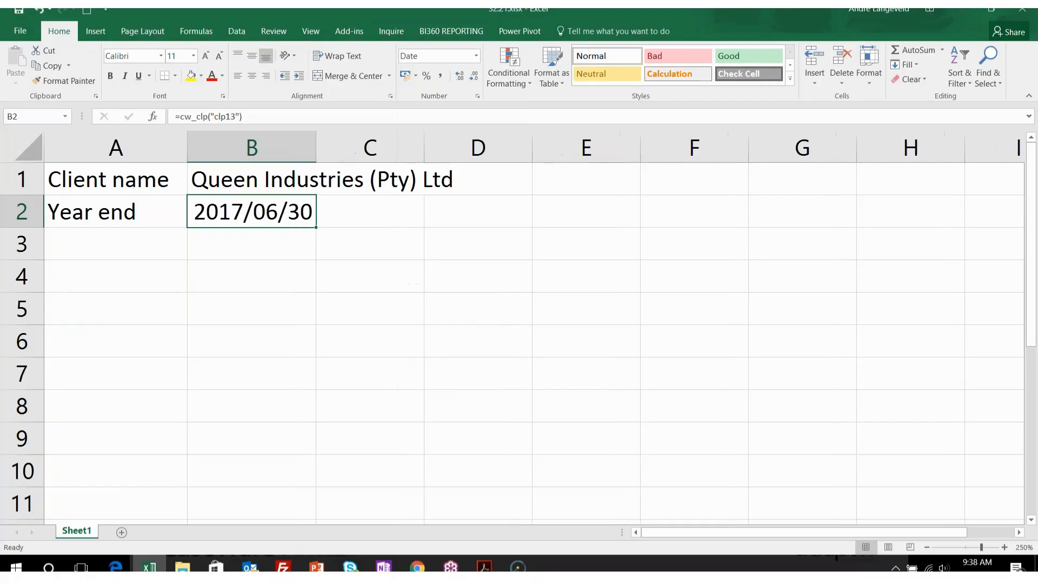
{"action": "right_click", "coordinate": [277, 212]}
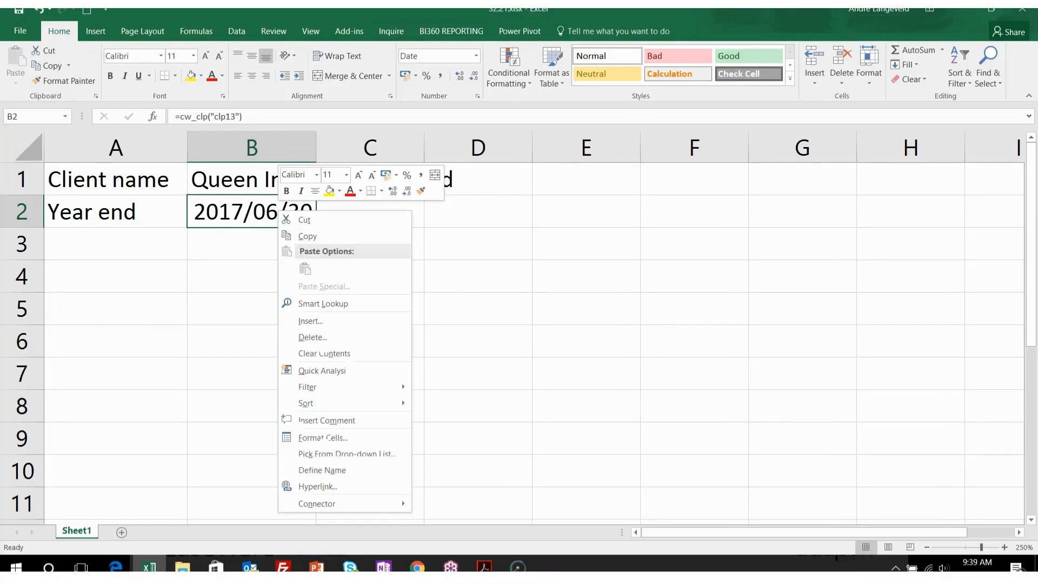
{"action": "left_click", "coordinate": [349, 440]}
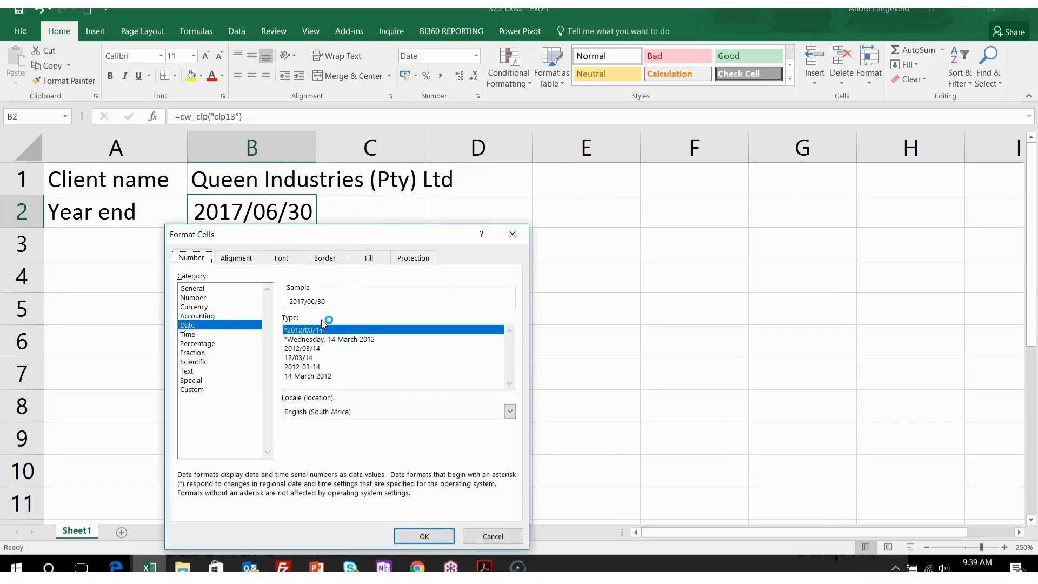
{"action": "left_click", "coordinate": [326, 377]}
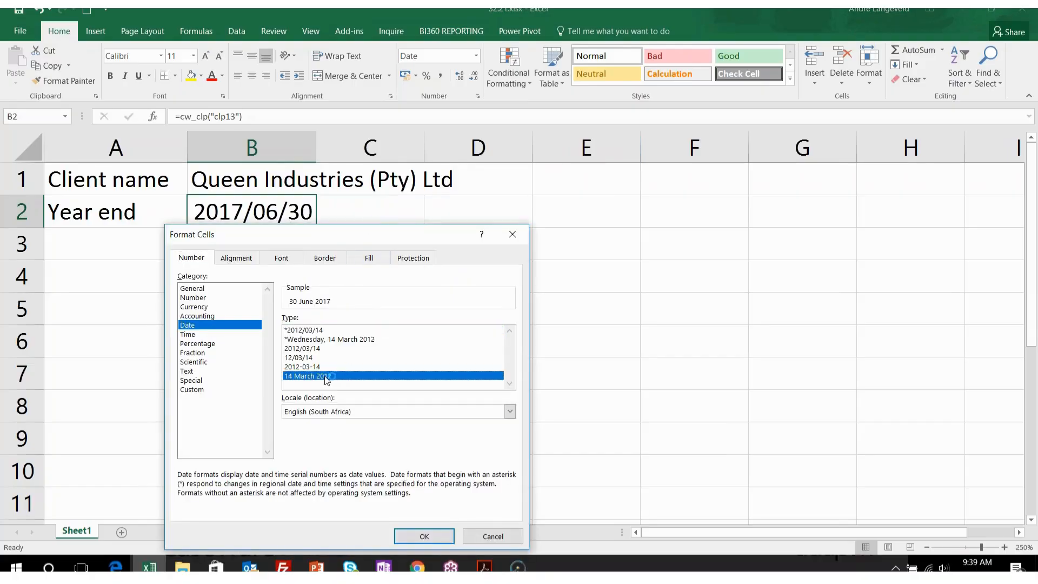
{"action": "left_click", "coordinate": [428, 536]}
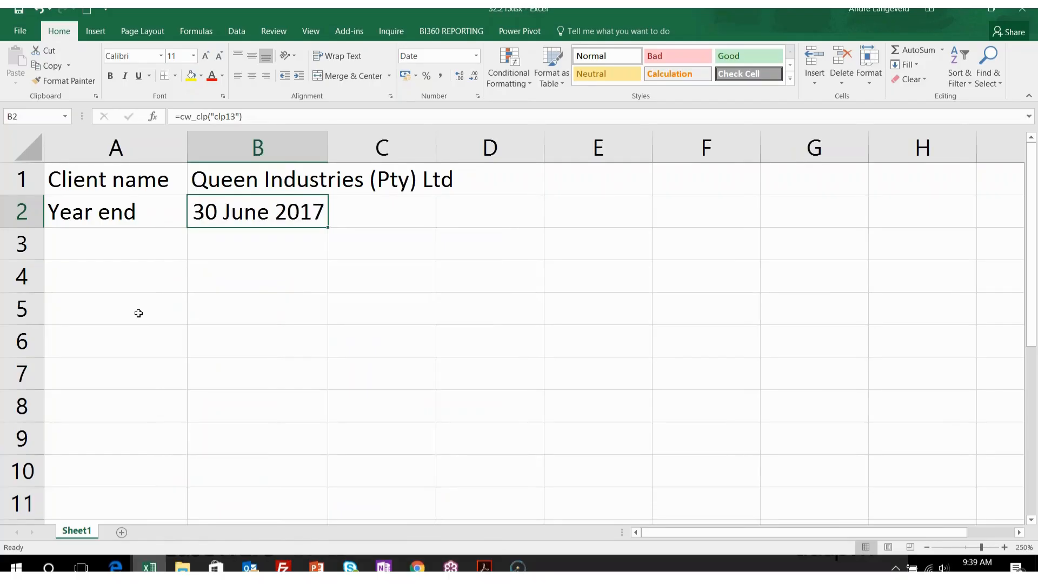
{"action": "left_click", "coordinate": [109, 314]}
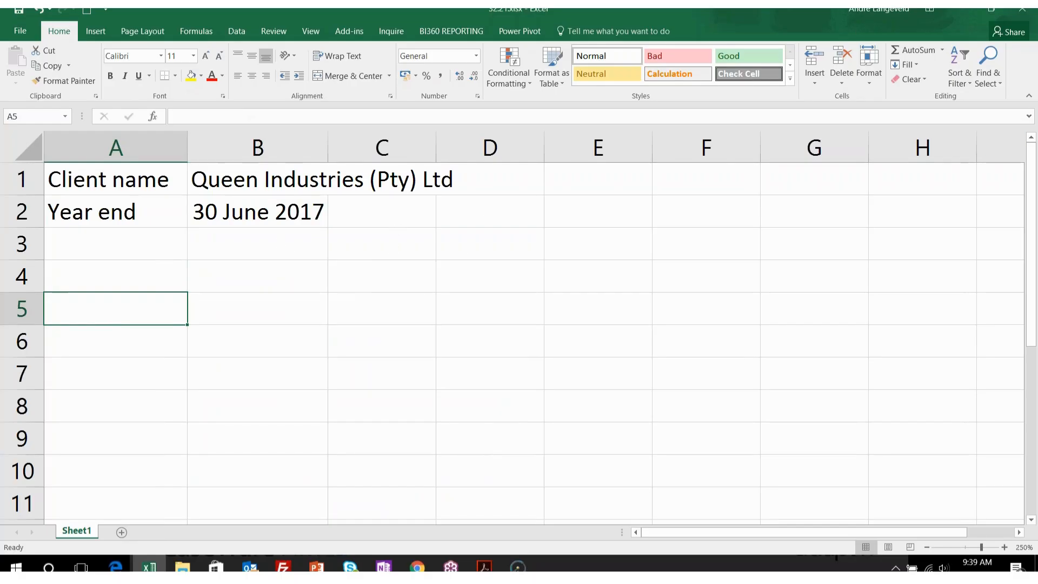
{"action": "key", "text": "alt+Tab"}
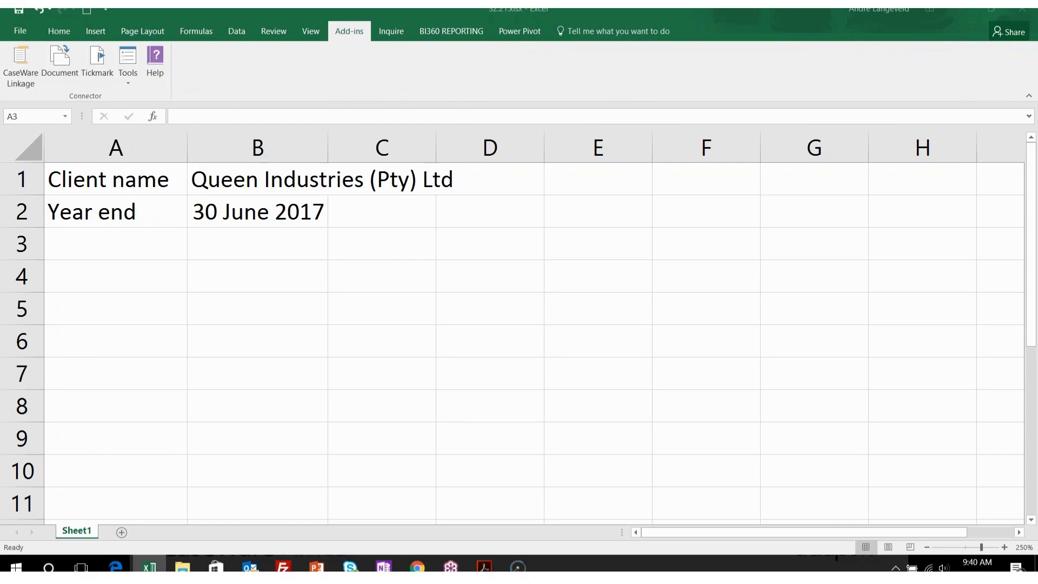
Enter the label "Overall materiality" in cell A3 and autofit column A to its contents.
{"action": "left_click", "coordinate": [92, 249]}
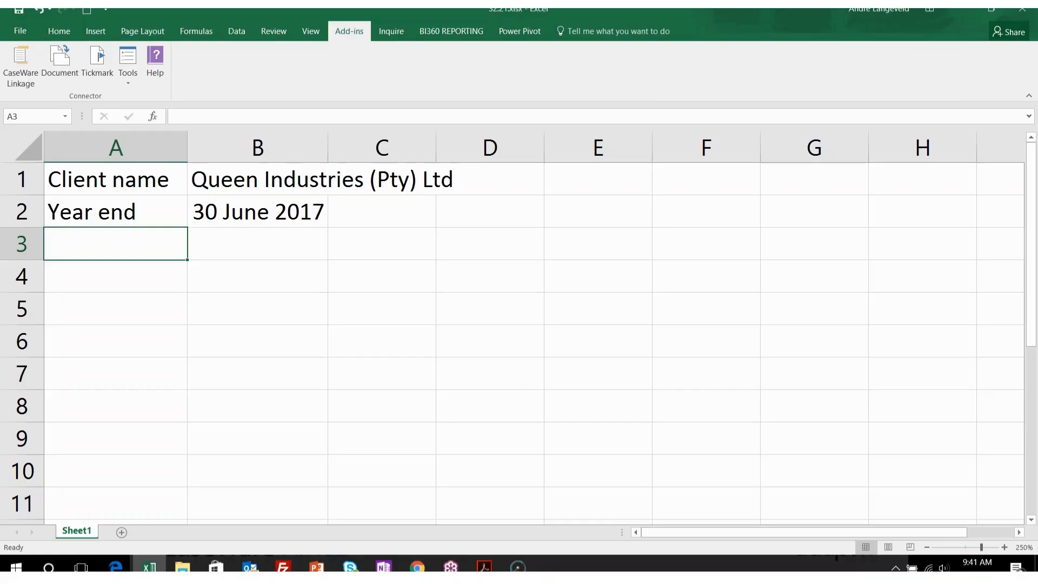
{"action": "type", "text": "O"}
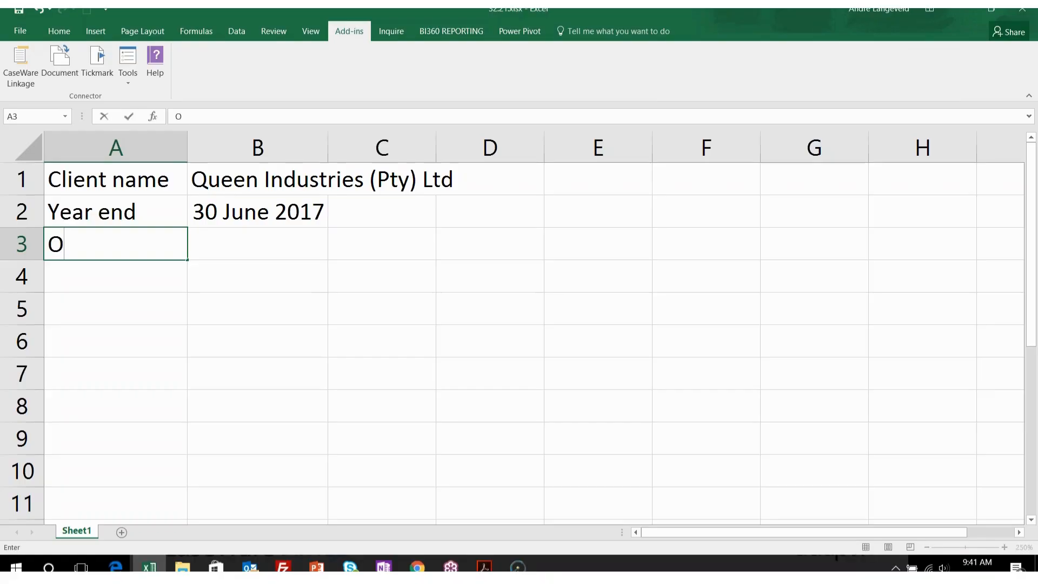
{"action": "type", "text": "verall "}
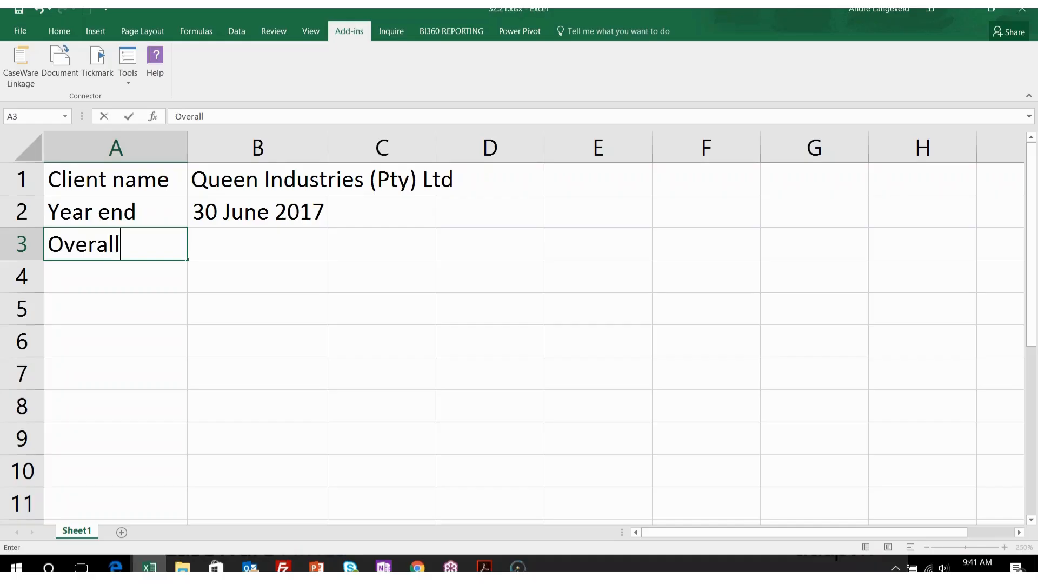
{"action": "type", "text": "materia"}
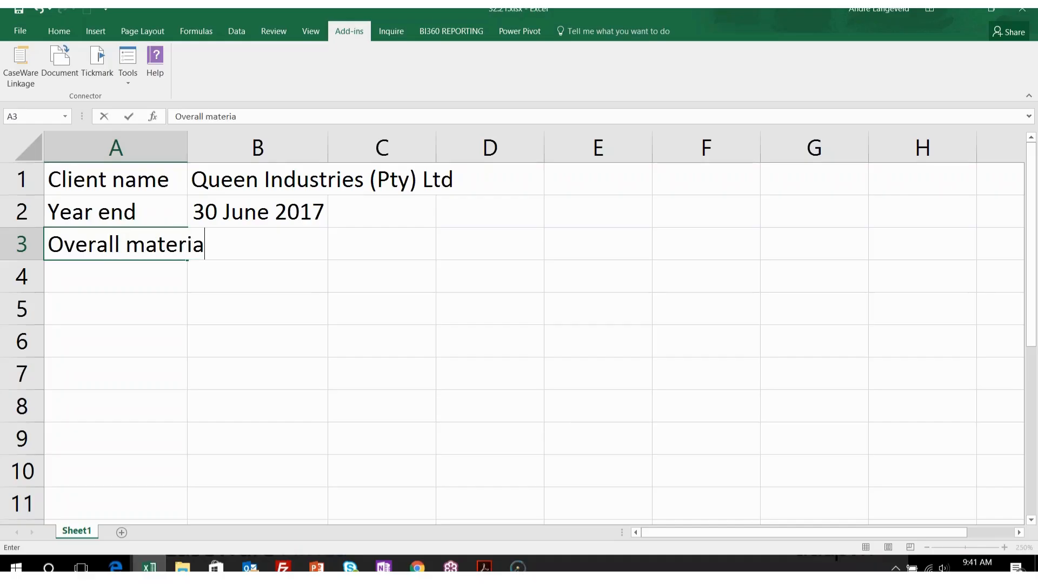
{"action": "type", "text": "liyt"}
{"action": "key", "text": "BackSpace"}
{"action": "key", "text": "BackSpace"}
{"action": "key", "text": "BackSpace"}
{"action": "key", "text": "BackSpace"}
{"action": "type", "text": "lity"}
{"action": "key", "text": "Return"}
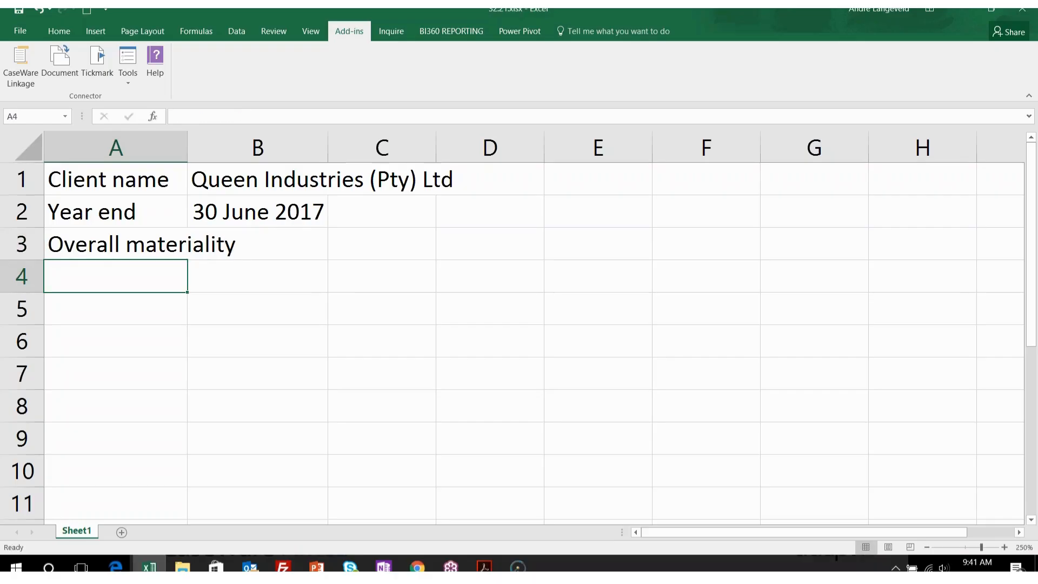
{"action": "double_click", "coordinate": [187, 145]}
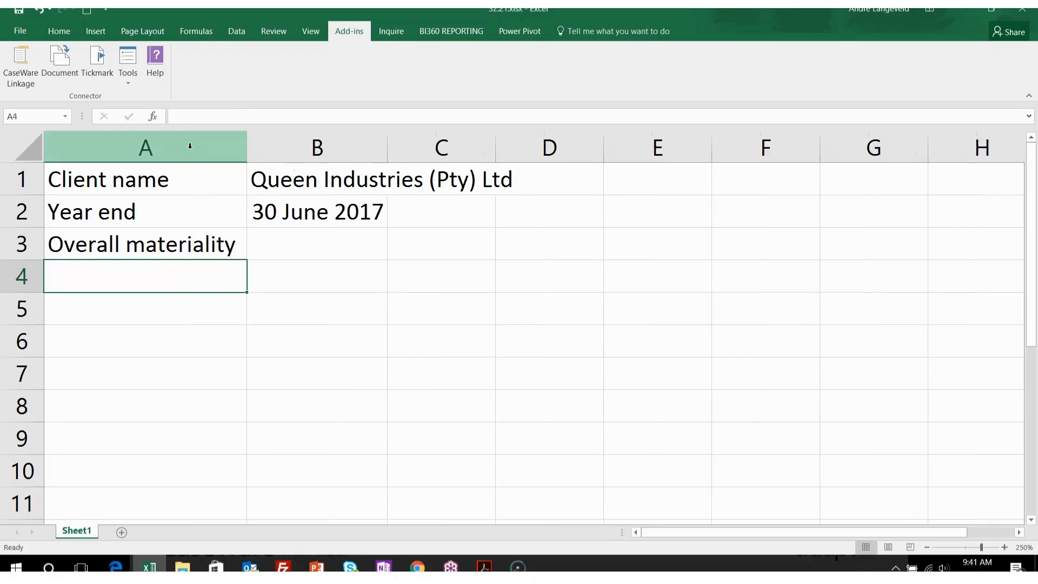
Select cell B3, look up document 10.60 Overall materiality assessment in CaseWare Working Papers, and return to Excel.
{"action": "left_click", "coordinate": [322, 248]}
{"action": "left_click", "coordinate": [518, 566]}
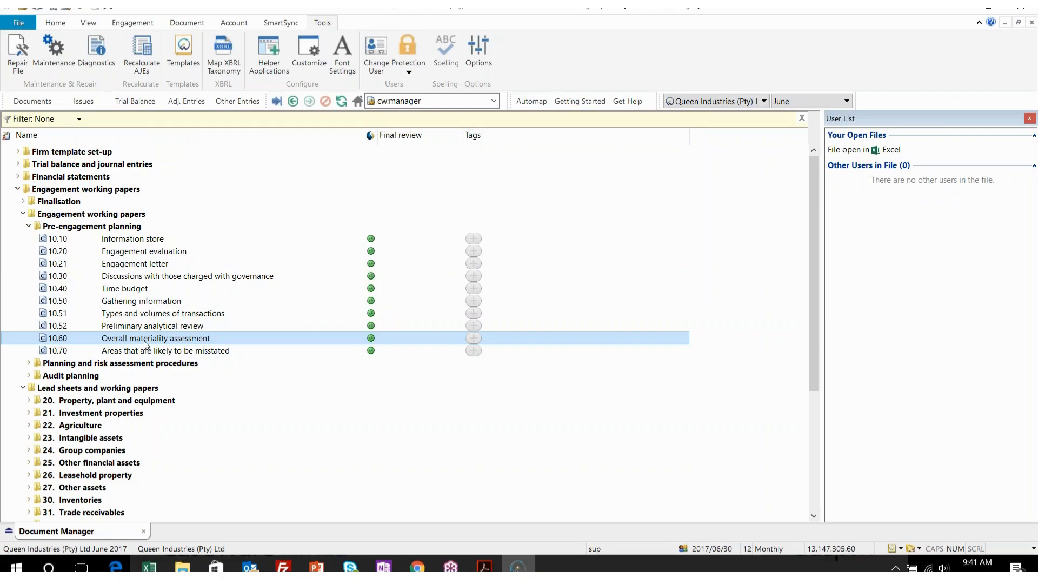
{"action": "left_click", "coordinate": [511, 567]}
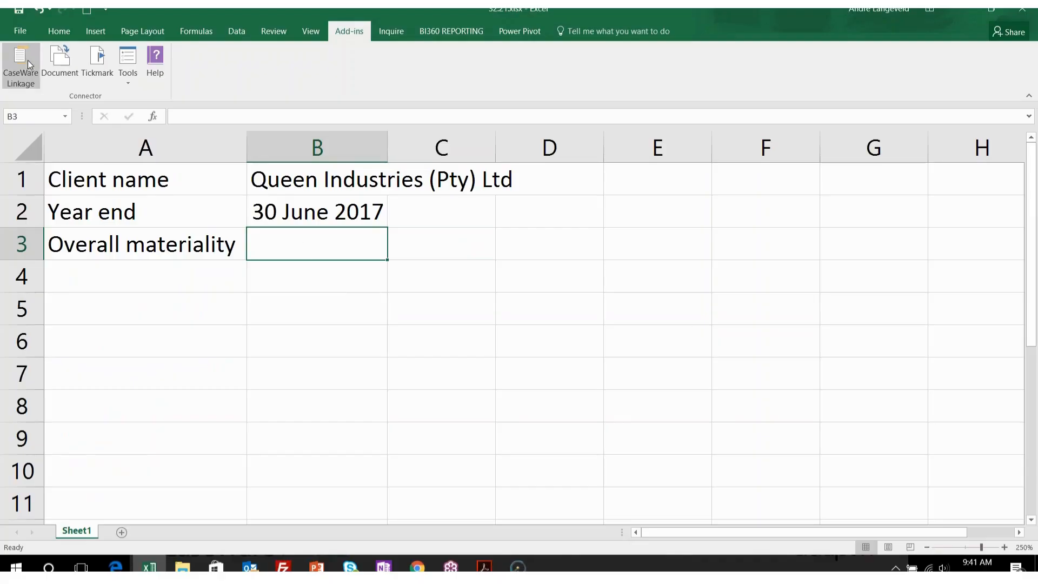
Link cell B3 to the CaseView Data entry ASSESSEDRISK, MATERIALITY, OVERALL through the CaseWare Connector.
{"action": "left_click", "coordinate": [27, 63]}
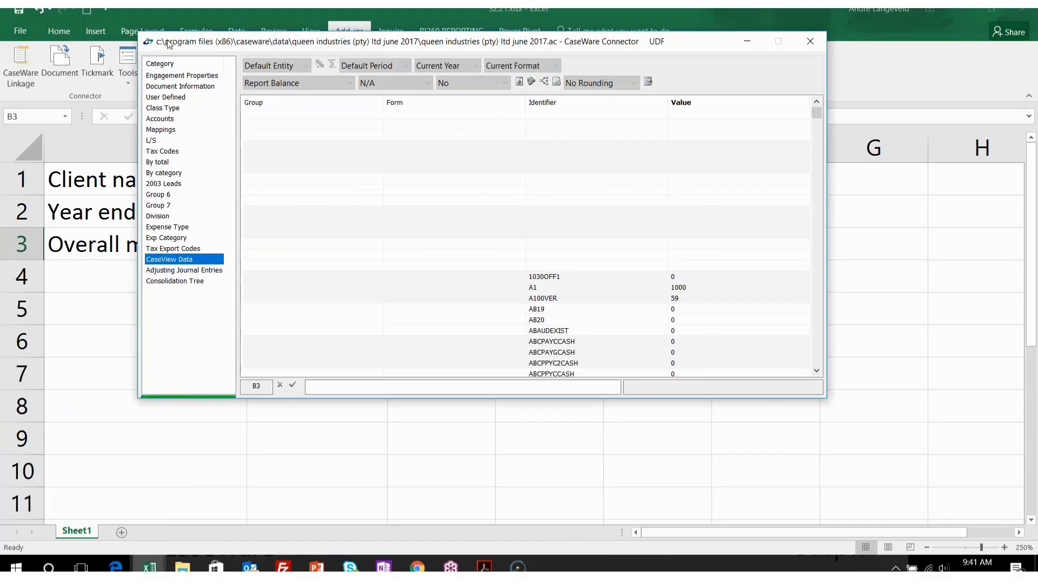
{"action": "left_click", "coordinate": [157, 263]}
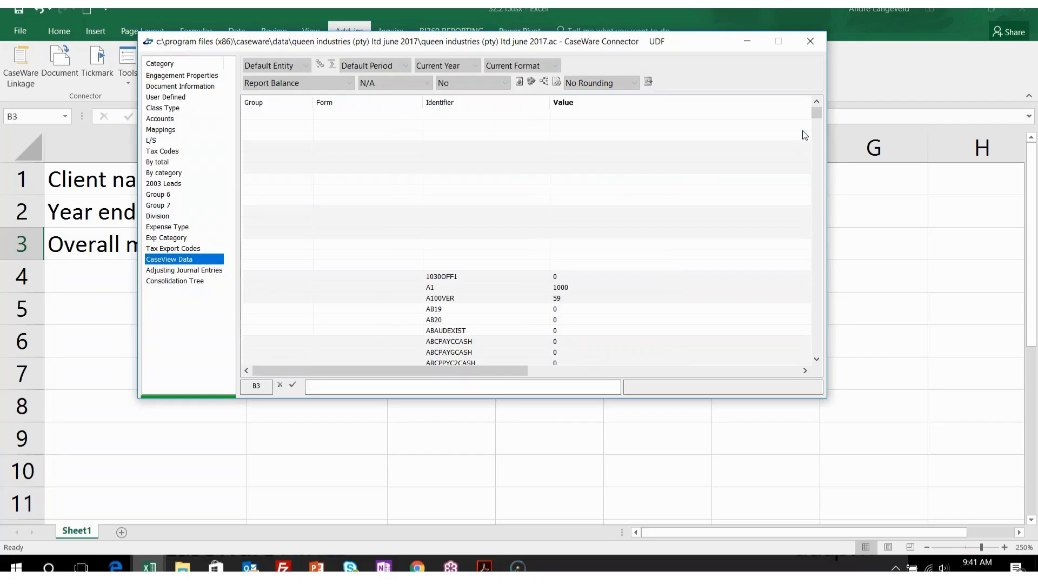
{"action": "left_click_drag", "start_coordinate": [816, 114], "coordinate": [816, 173]}
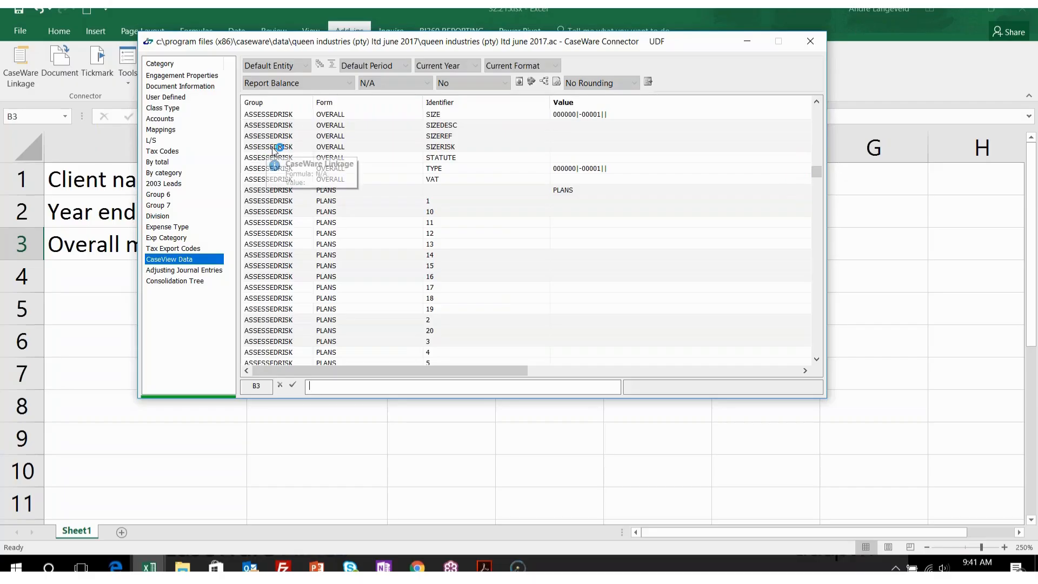
{"action": "scroll", "coordinate": [816, 109], "scroll_direction": "up", "scroll_amount": 10}
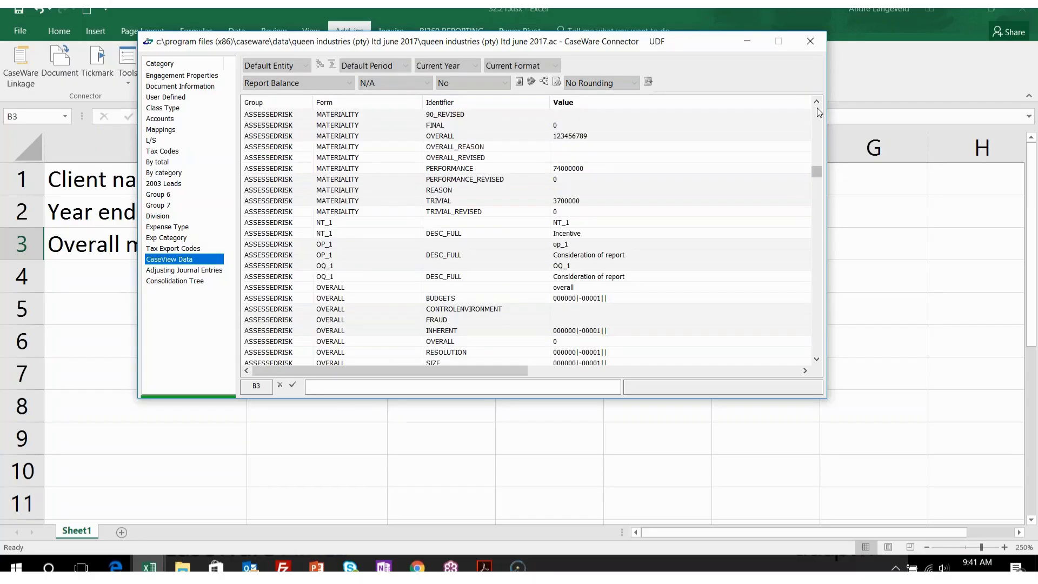
{"action": "left_click", "coordinate": [815, 307]}
{"action": "left_click", "coordinate": [816, 307]}
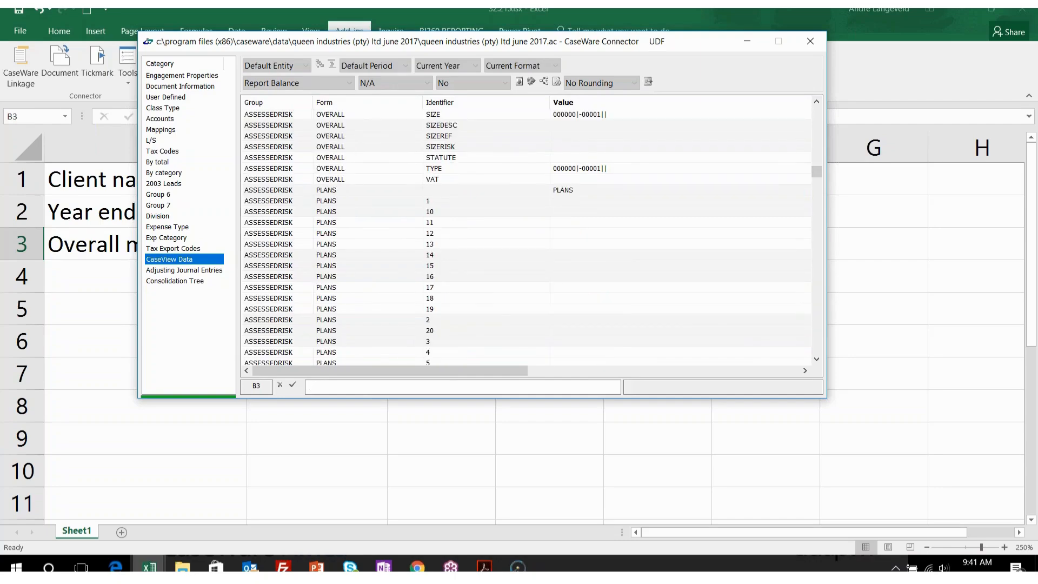
{"action": "left_click", "coordinate": [821, 146]}
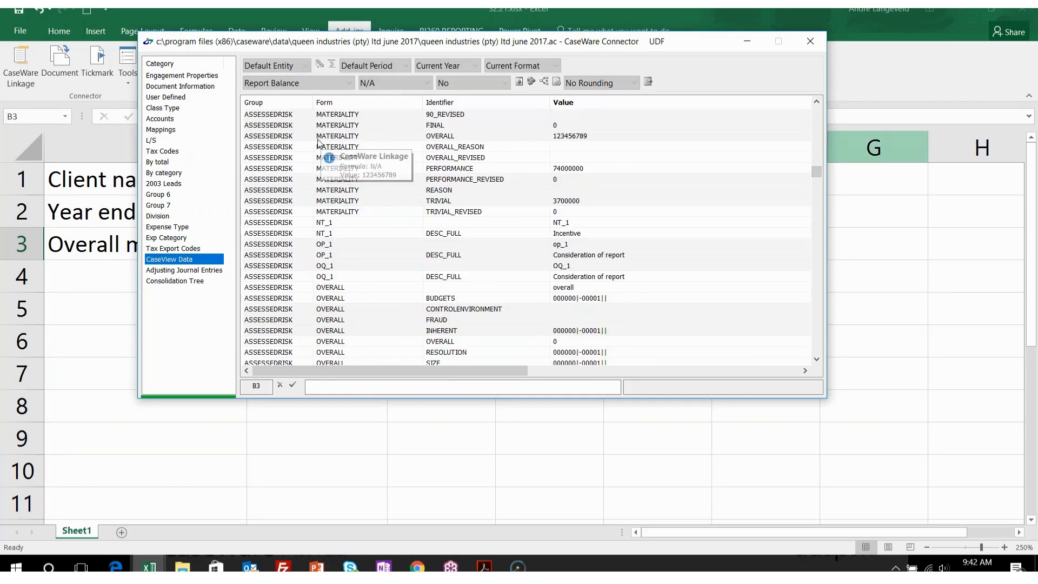
{"action": "left_click", "coordinate": [574, 140]}
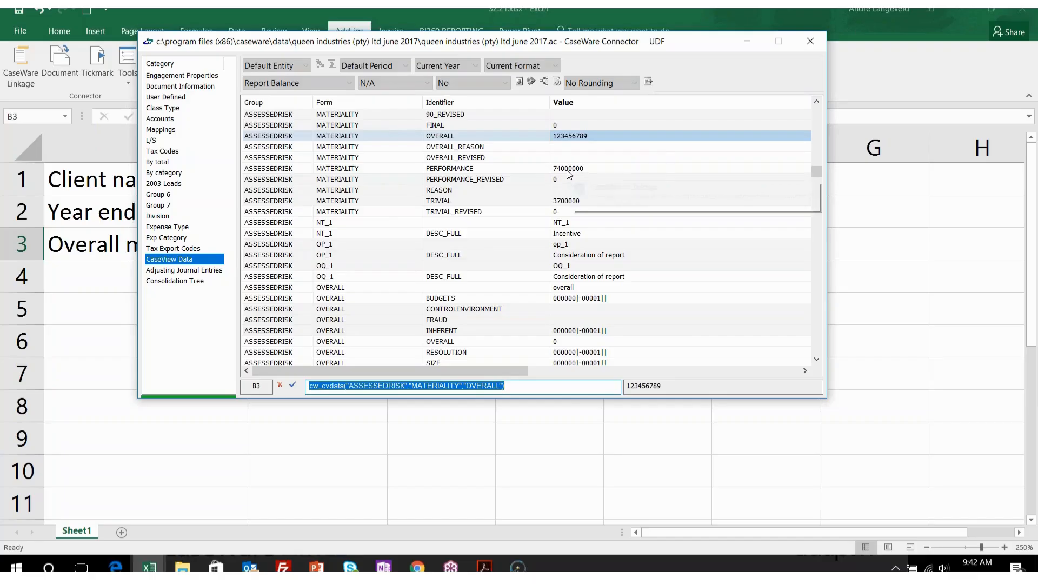
{"action": "left_click", "coordinate": [294, 382]}
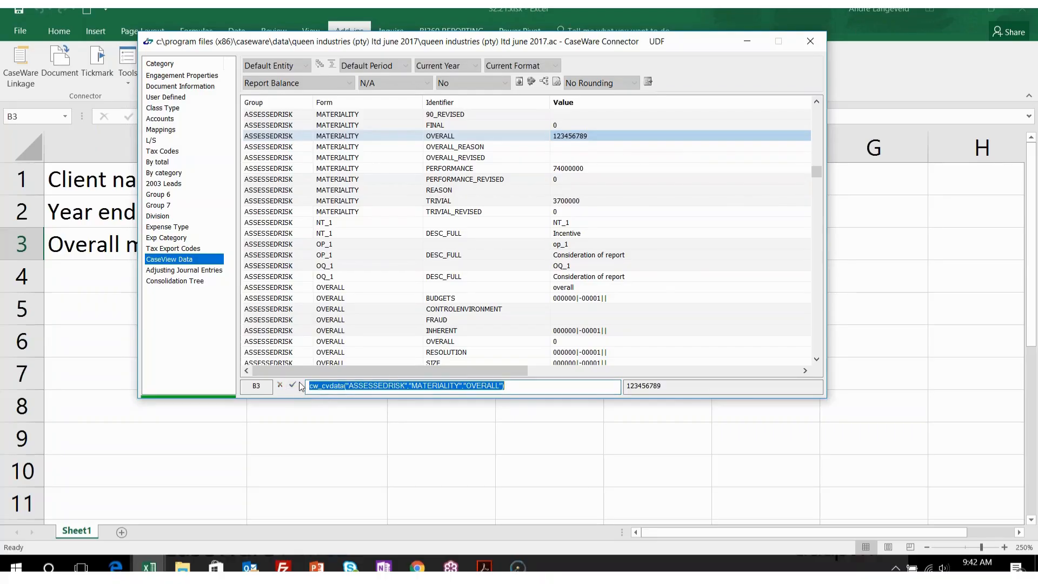
Link cell B4 to the CaseView Data entry ASSESSEDRISK, MATERIALITY, PERFORMANCE and close the CaseWare Connector window.
{"action": "left_click_drag", "start_coordinate": [705, 42], "coordinate": [924, 14]}
{"action": "left_click", "coordinate": [287, 286]}
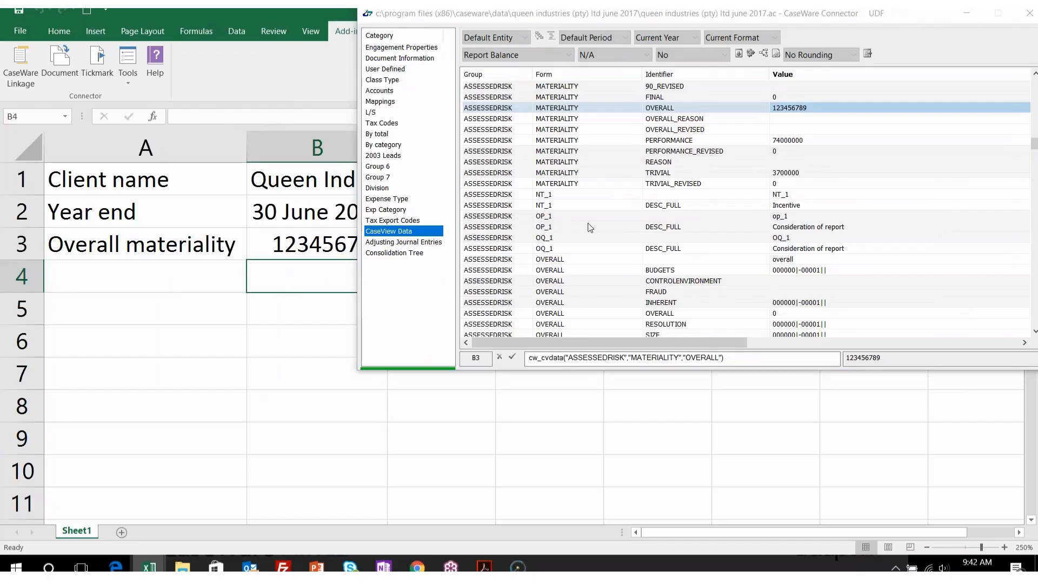
{"action": "left_click", "coordinate": [786, 141]}
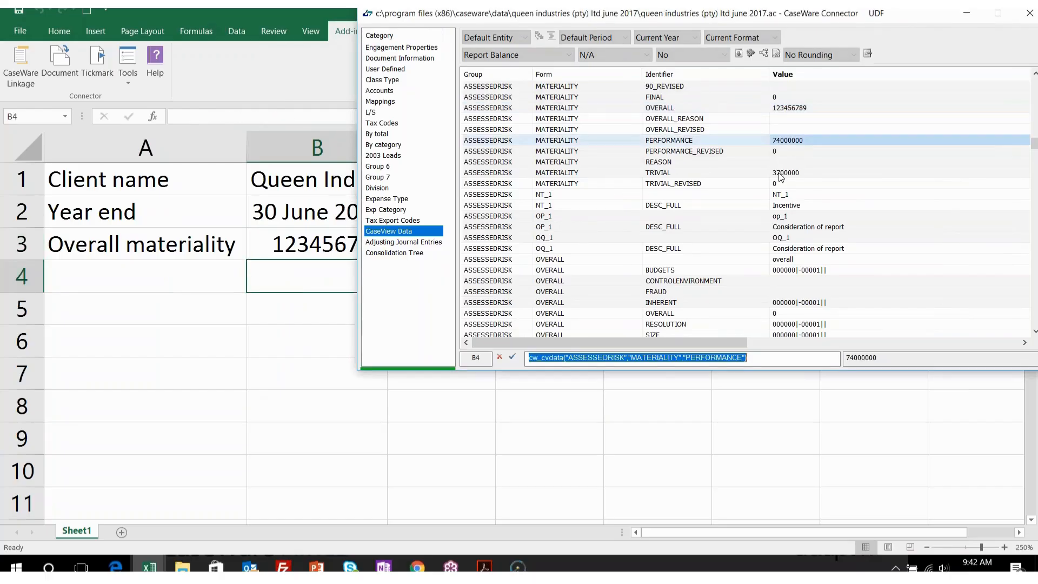
{"action": "left_click", "coordinate": [512, 358]}
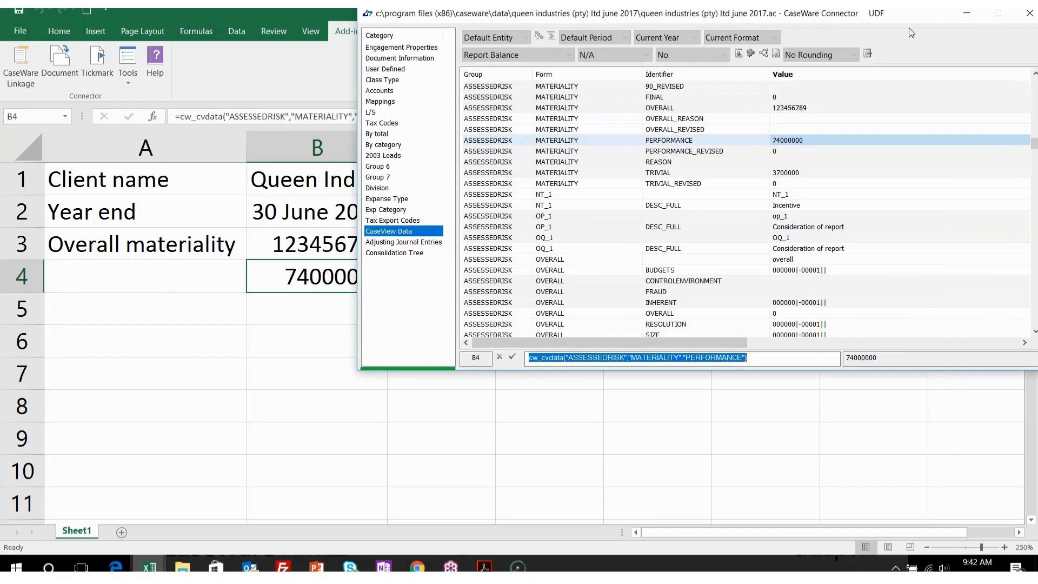
{"action": "left_click_drag", "start_coordinate": [922, 17], "coordinate": [763, 43]}
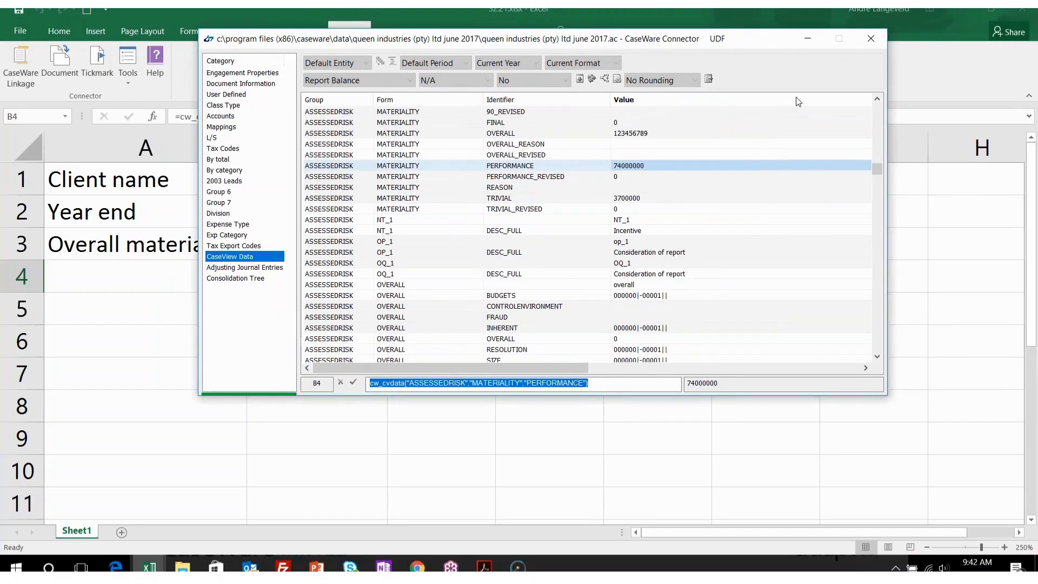
{"action": "left_click", "coordinate": [873, 42]}
Enter the label "Performance materiality" in cell A4 and autofit column A to its contents.
{"action": "left_click", "coordinate": [154, 274]}
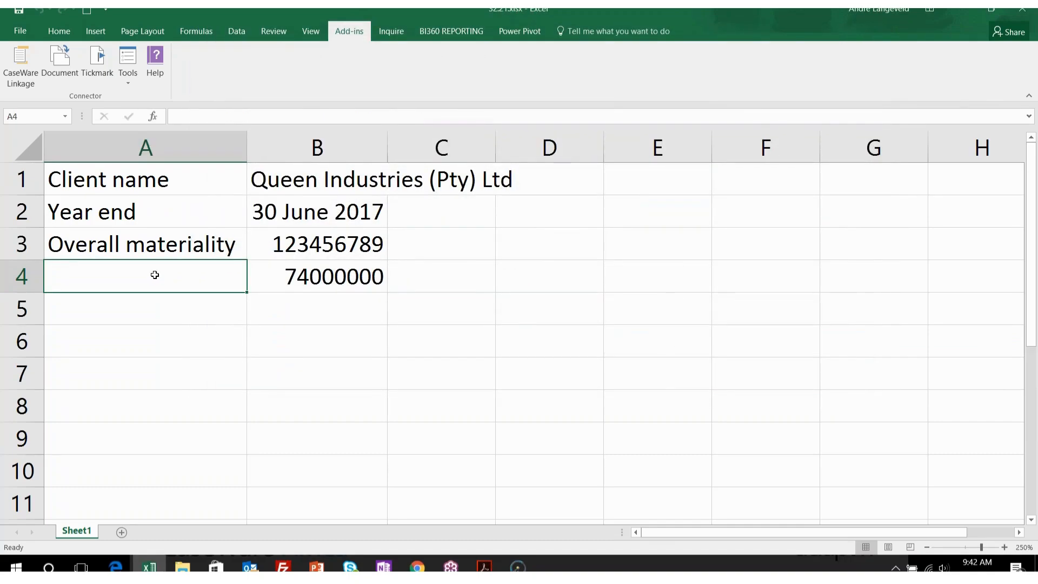
{"action": "type", "text": "Perfo"}
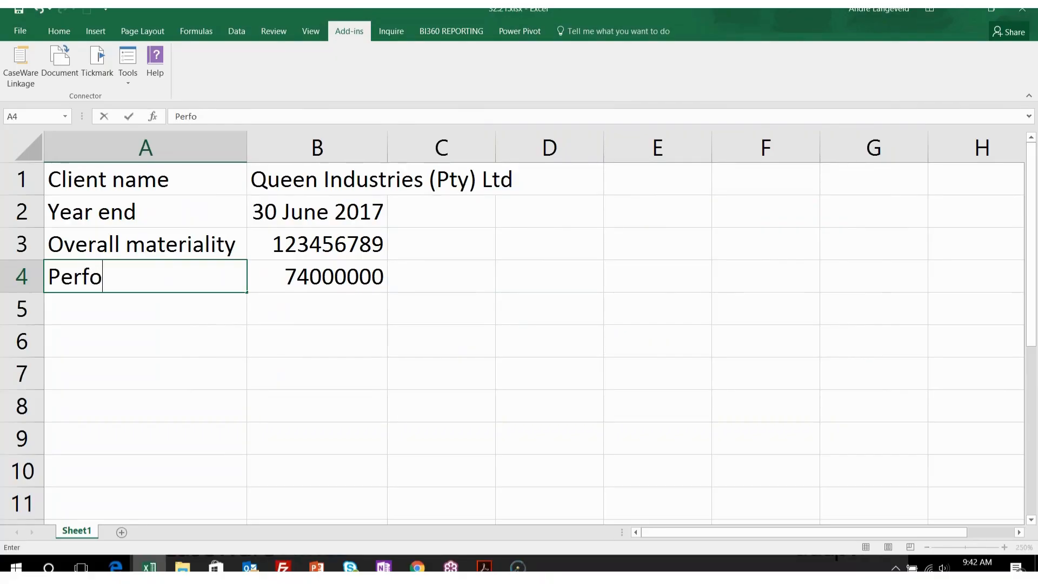
{"action": "type", "text": "rmance ma"}
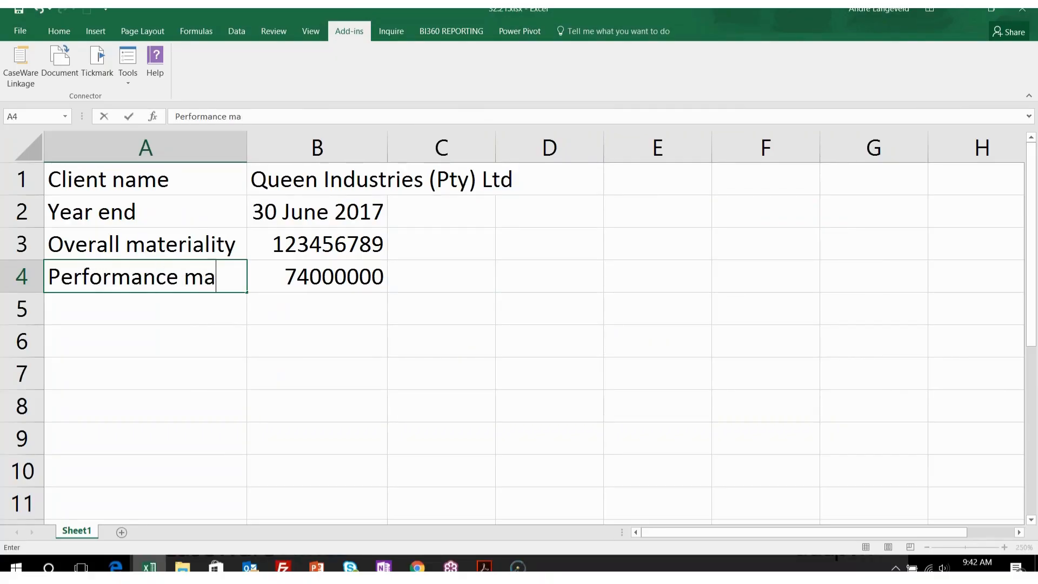
{"action": "type", "text": "terialit"}
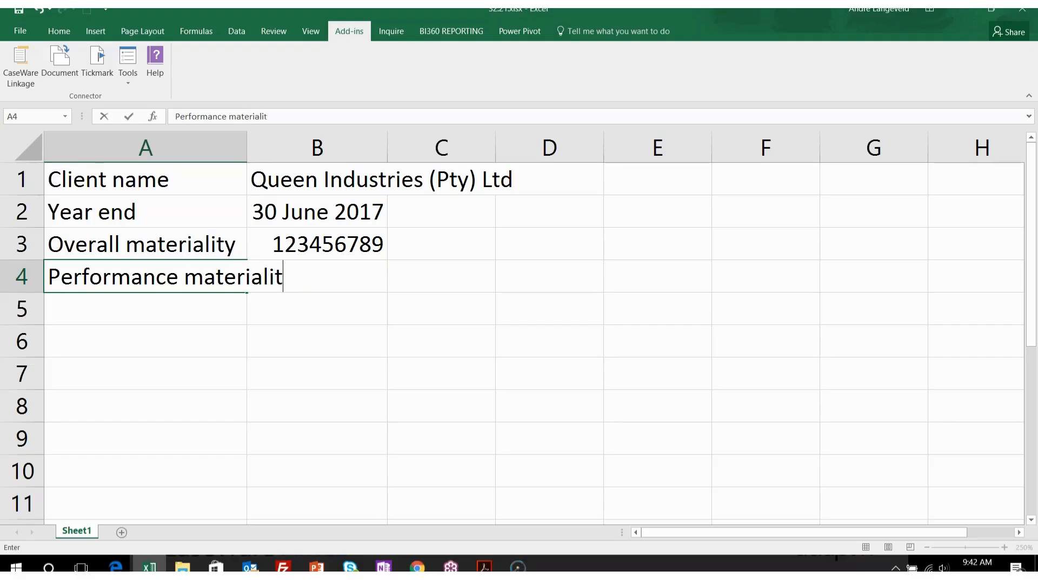
{"action": "key", "text": "Return"}
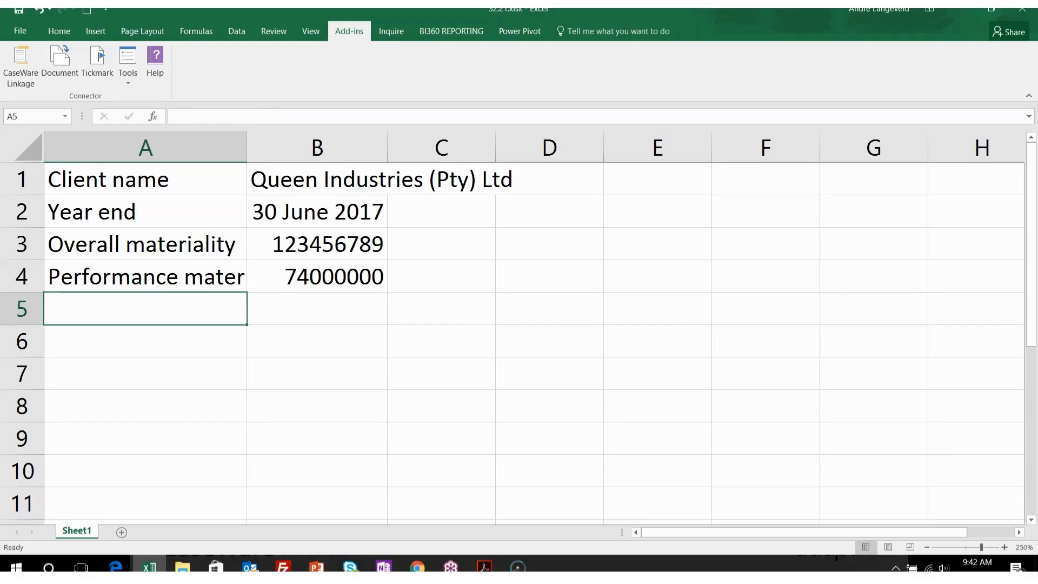
{"action": "double_click", "coordinate": [249, 145]}
Format the materiality amounts in B3:B4 with comma thousands separators and no decimal places.
{"action": "left_click_drag", "start_coordinate": [362, 239], "coordinate": [378, 276]}
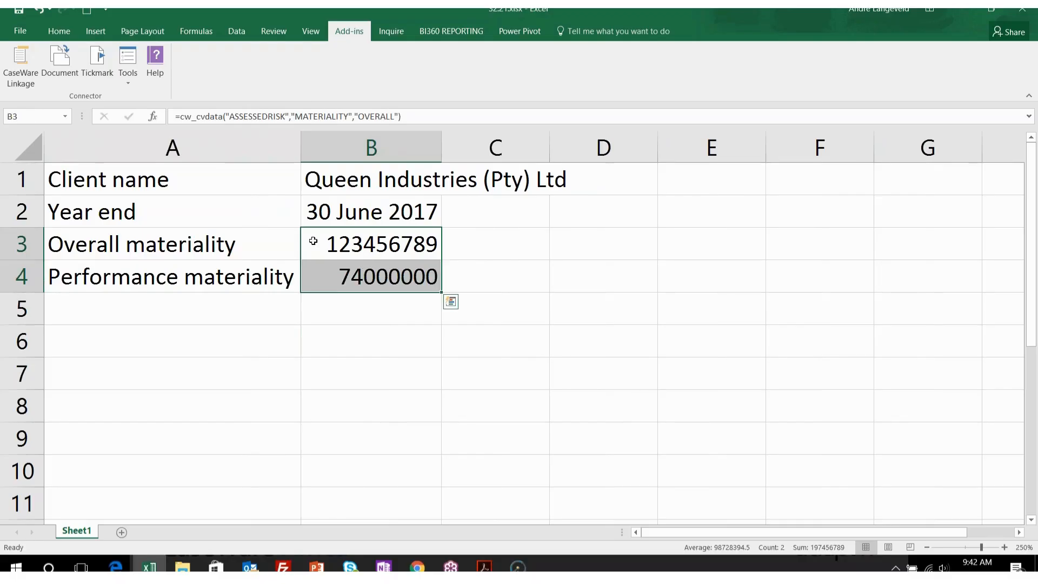
{"action": "left_click", "coordinate": [59, 31]}
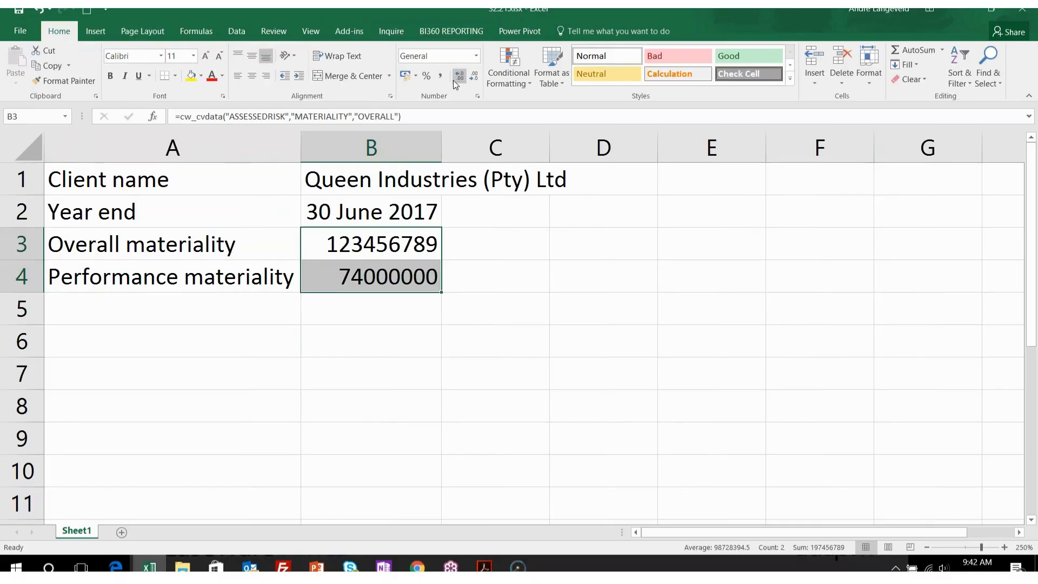
{"action": "left_click", "coordinate": [441, 76]}
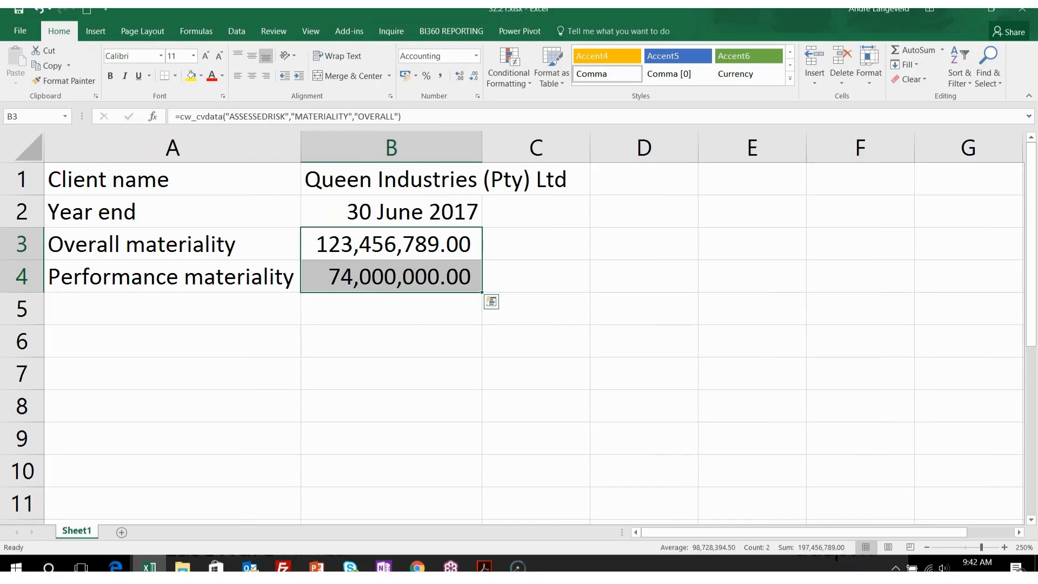
{"action": "left_click", "coordinate": [474, 77]}
{"action": "left_click", "coordinate": [474, 76]}
{"action": "left_click", "coordinate": [391, 373]}
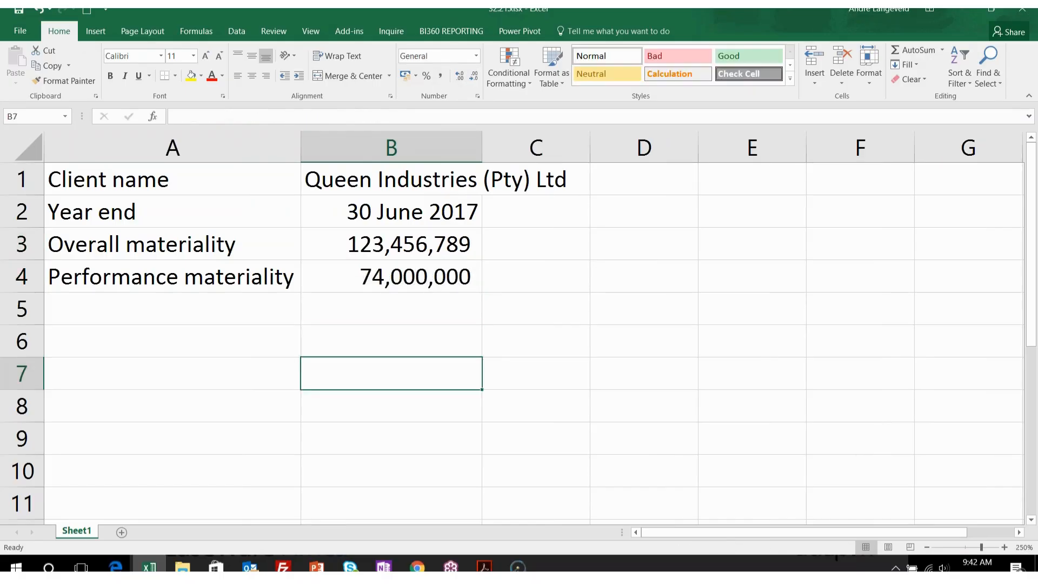
{"action": "scroll", "coordinate": [381, 378], "scroll_direction": "down", "scroll_amount": 5, "text": "ctrl"}
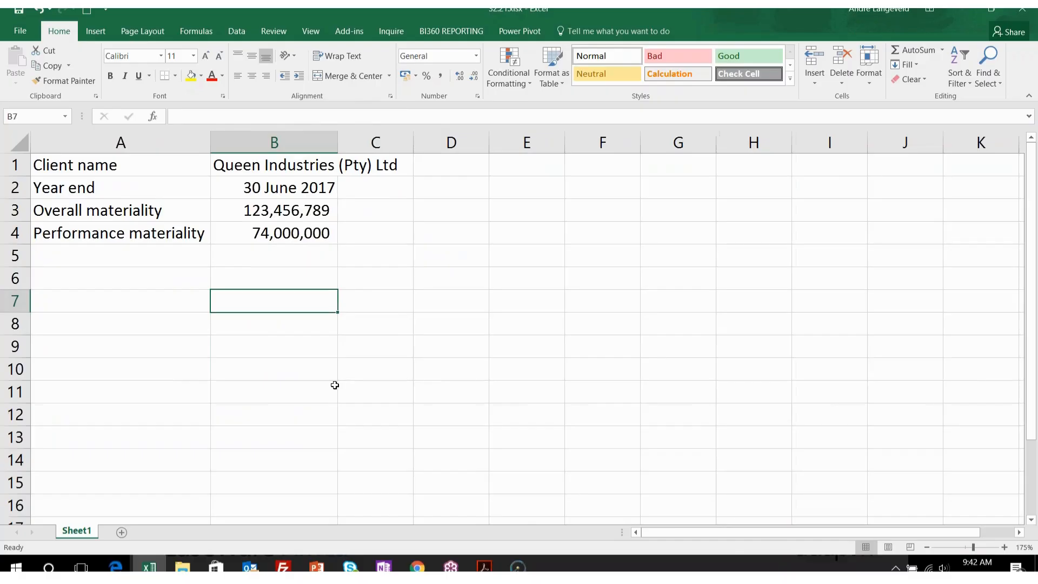
{"action": "scroll", "coordinate": [332, 384], "scroll_direction": "down", "scroll_amount": 2, "text": "ctrl"}
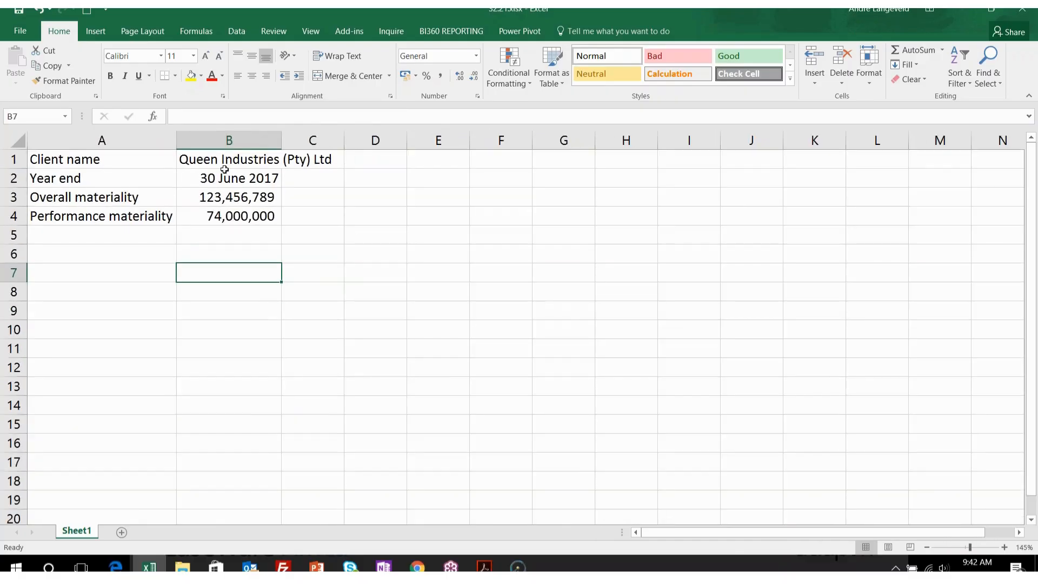
{"action": "left_click_drag", "start_coordinate": [215, 158], "coordinate": [213, 222]}
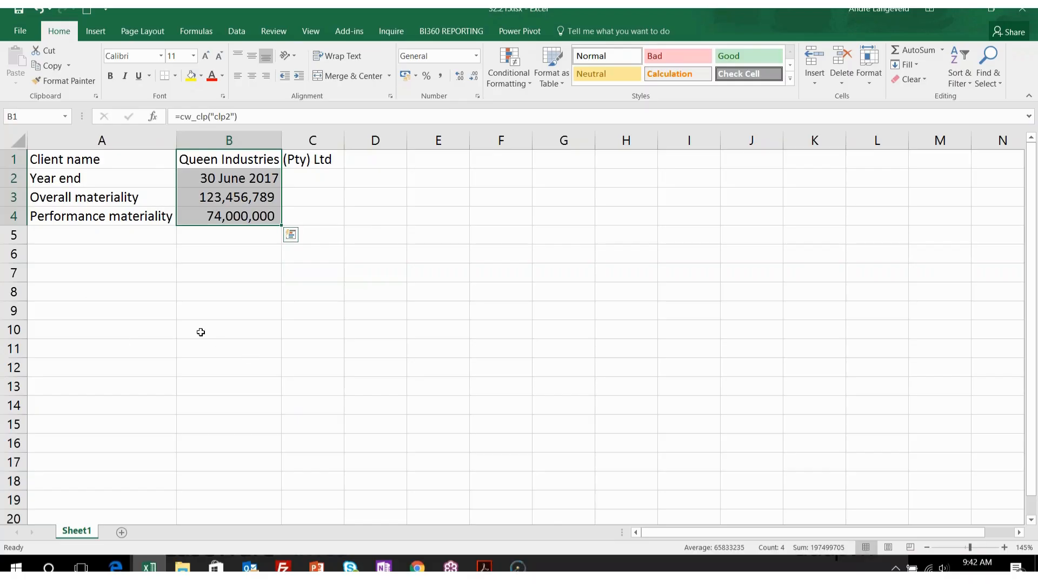
{"action": "left_click", "coordinate": [158, 279]}
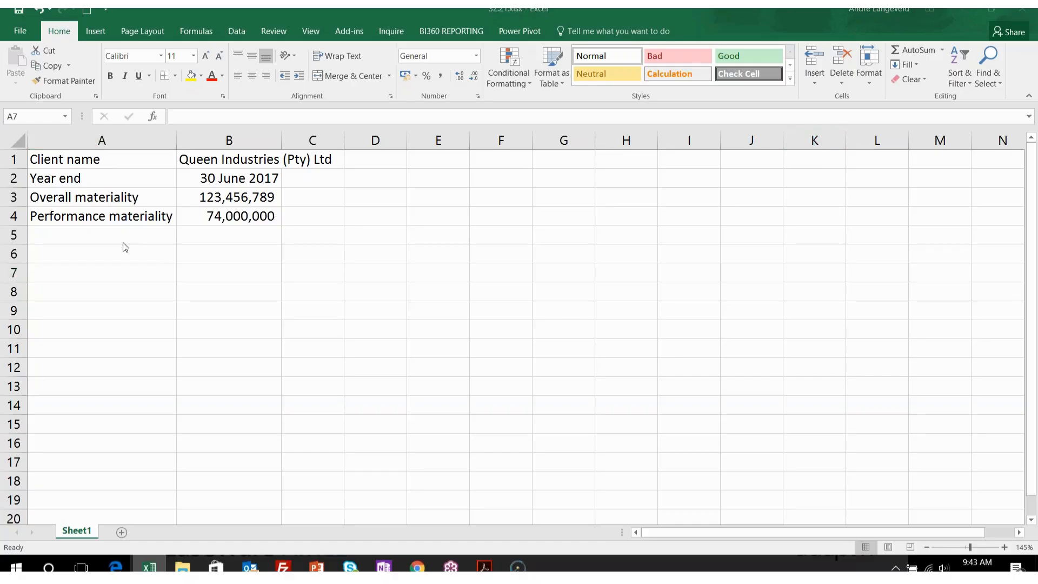
{"action": "left_click", "coordinate": [102, 236]}
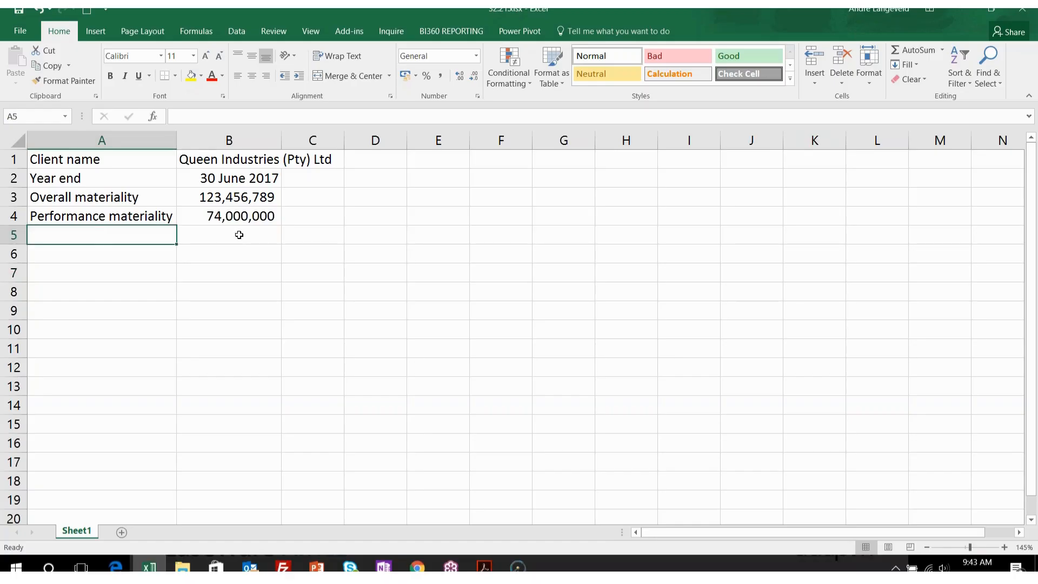
{"action": "left_click", "coordinate": [102, 333]}
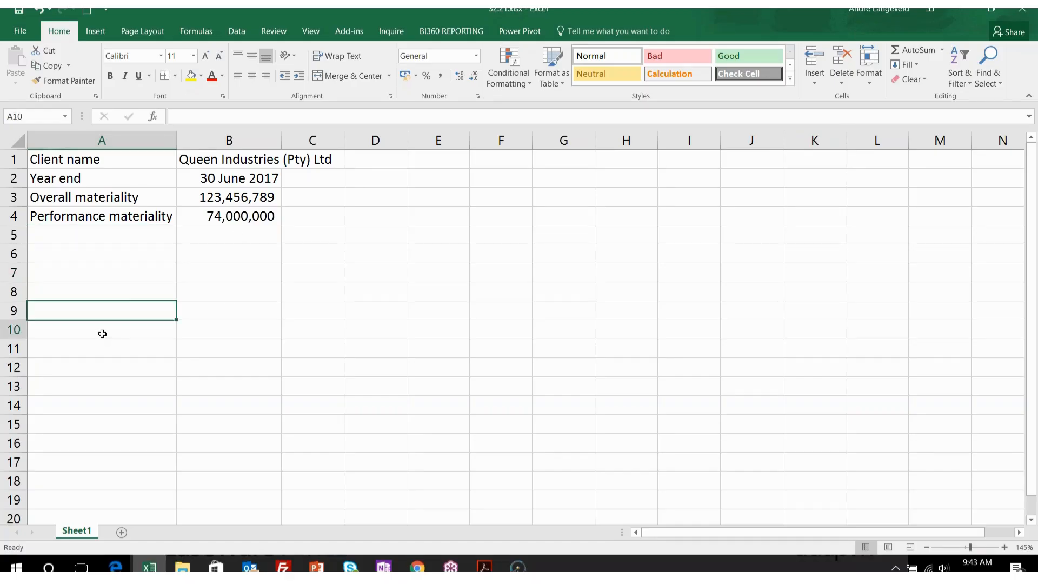
Enter the label "Area:" in cell A7 and "Cash and Cash Equivalents" in cell B7.
{"action": "left_click", "coordinate": [97, 294]}
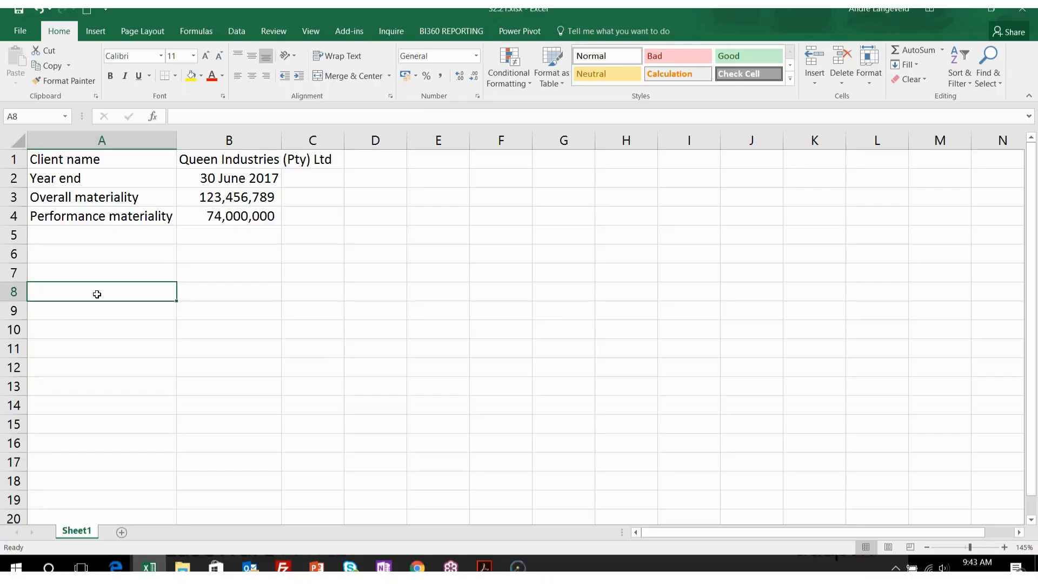
{"action": "type", "text": "C"}
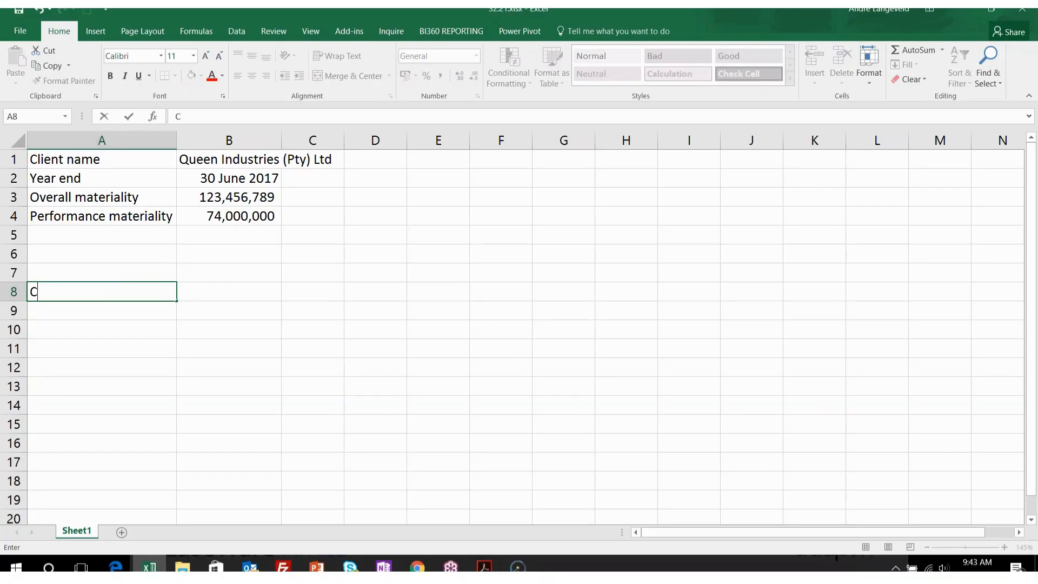
{"action": "key", "text": "BackSpace"}
{"action": "key", "text": "Up"}
{"action": "type", "text": "Are"}
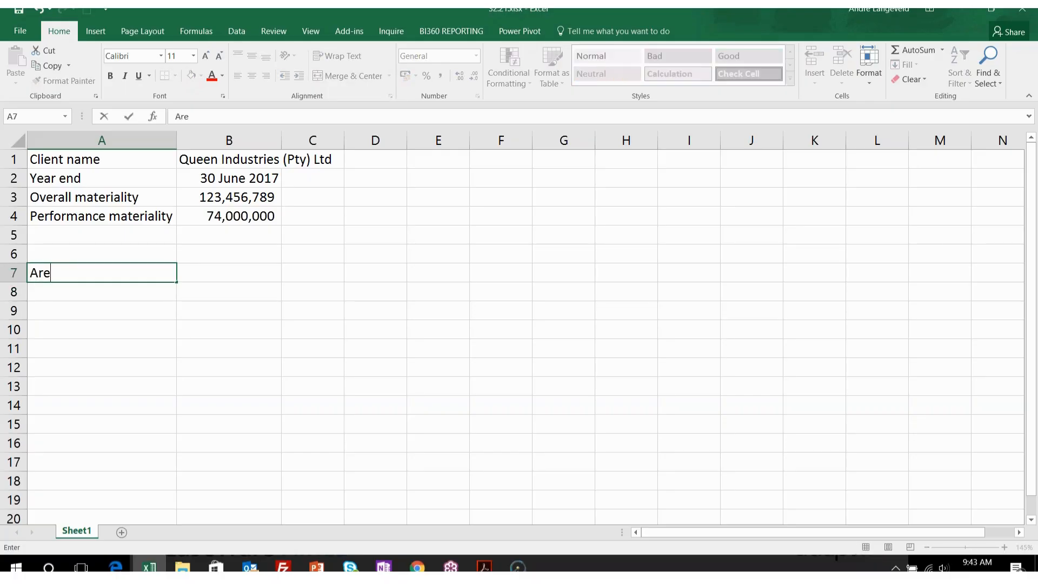
{"action": "type", "text": "a:"}
{"action": "key", "text": "Tab"}
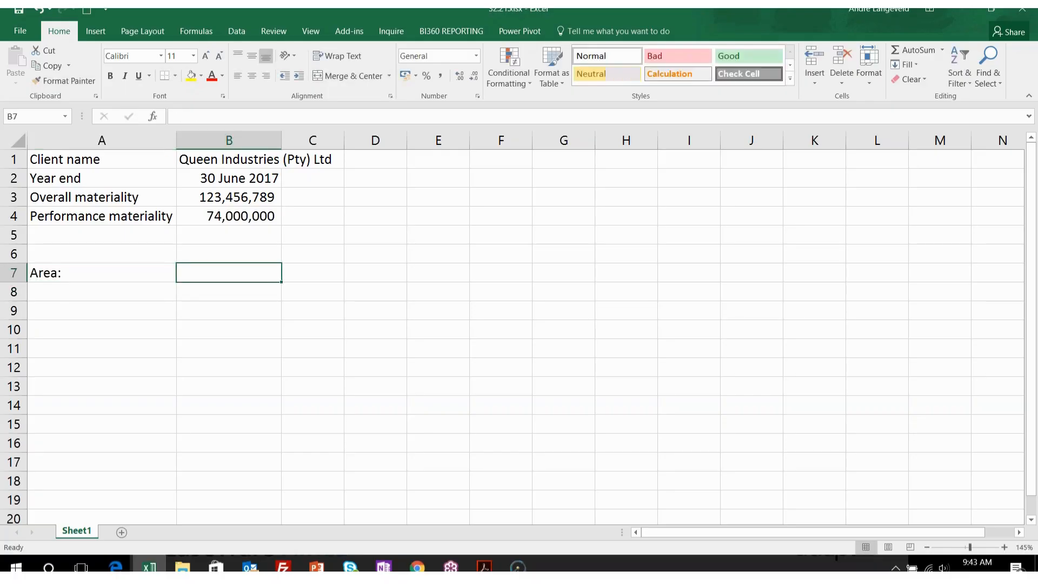
{"action": "type", "text": "Cash and"}
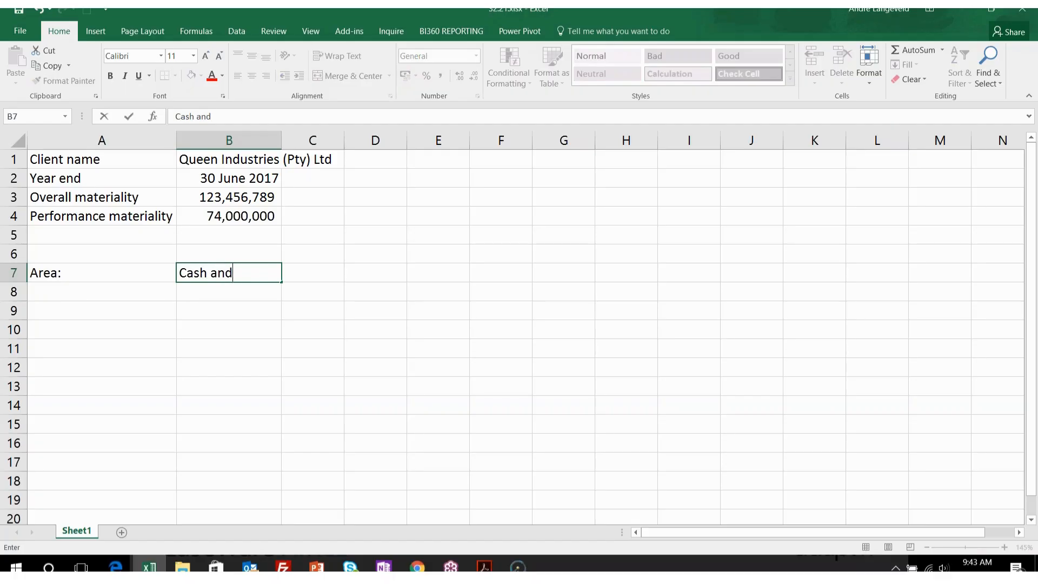
{"action": "type", "text": " Cash Equivalents"}
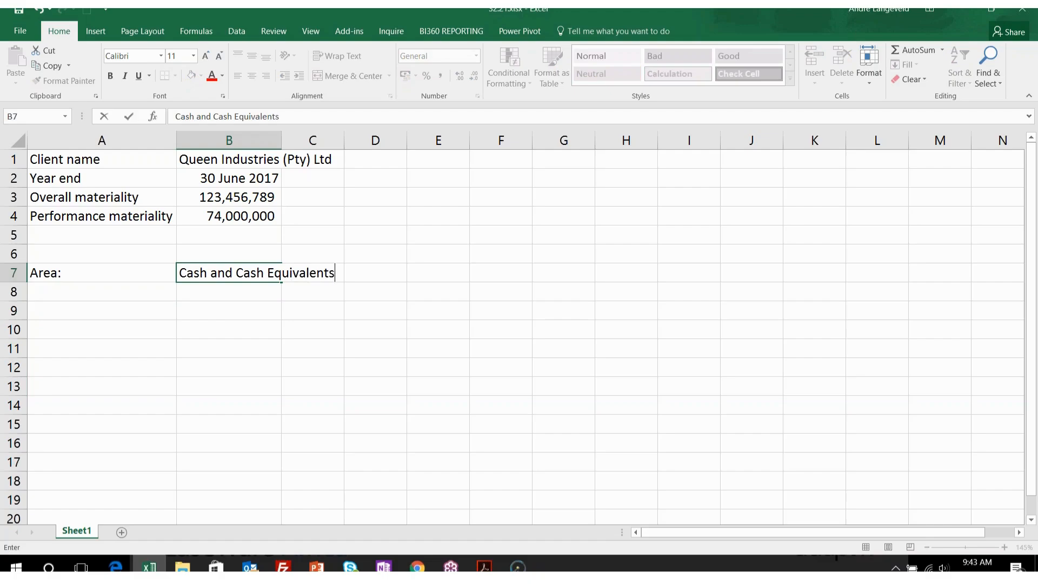
{"action": "key", "text": "Return"}
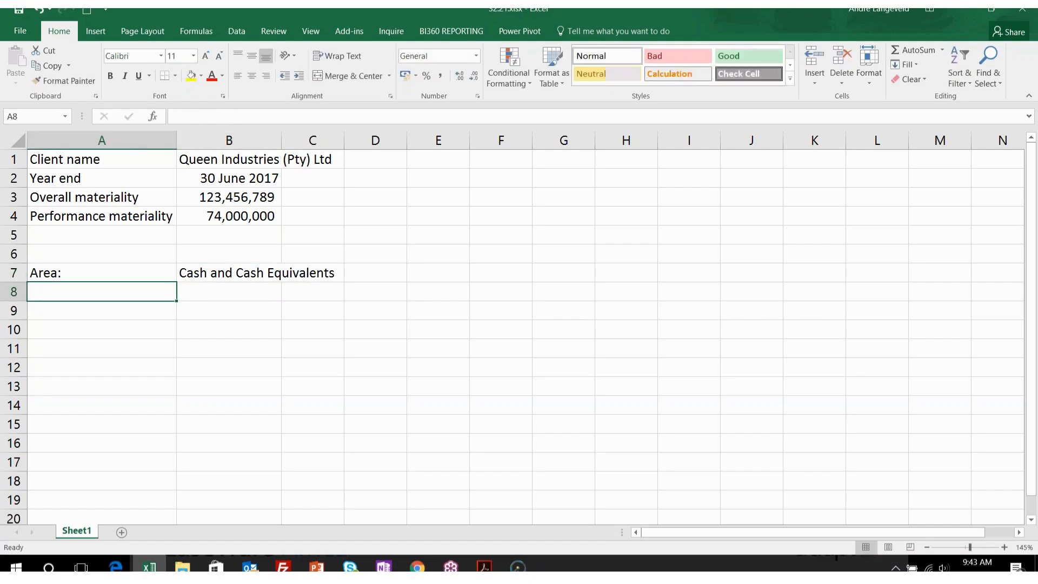
Enter the labels "Cash book balance" in cell A10 and "Bank balance as per statement" in cell A11.
{"action": "left_click", "coordinate": [70, 324]}
{"action": "type", "text": "C"}
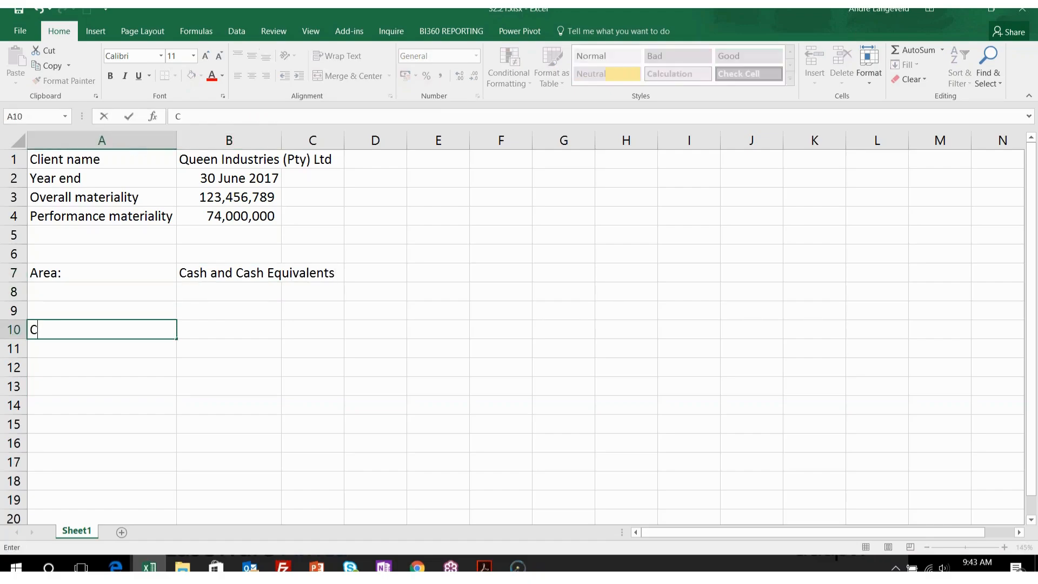
{"action": "type", "text": "ash book balance"}
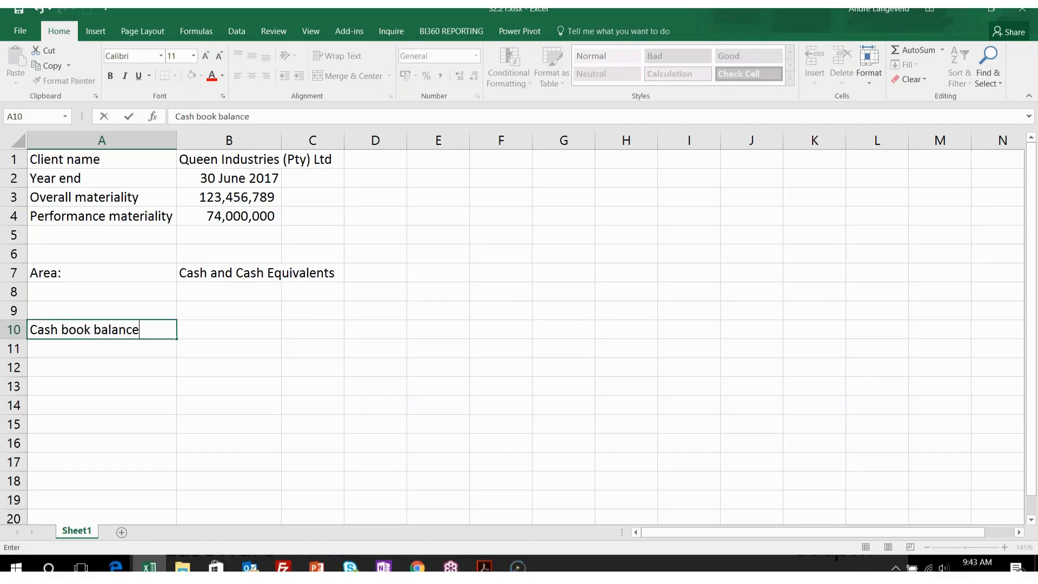
{"action": "key", "text": "Tab"}
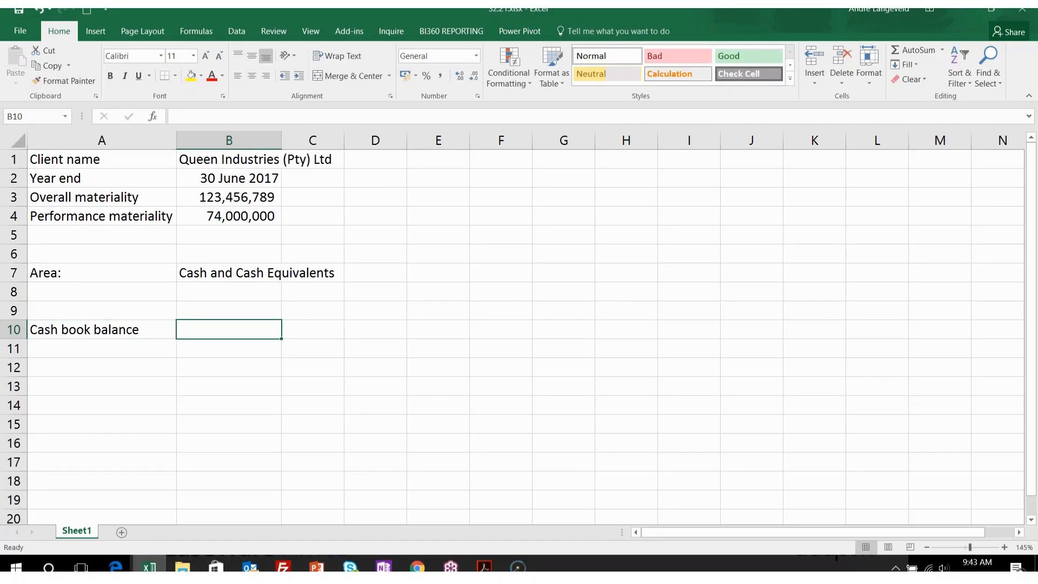
{"action": "key", "text": "Down"}
{"action": "key", "text": "Down"}
{"action": "key", "text": "Left"}
{"action": "key", "text": "Up"}
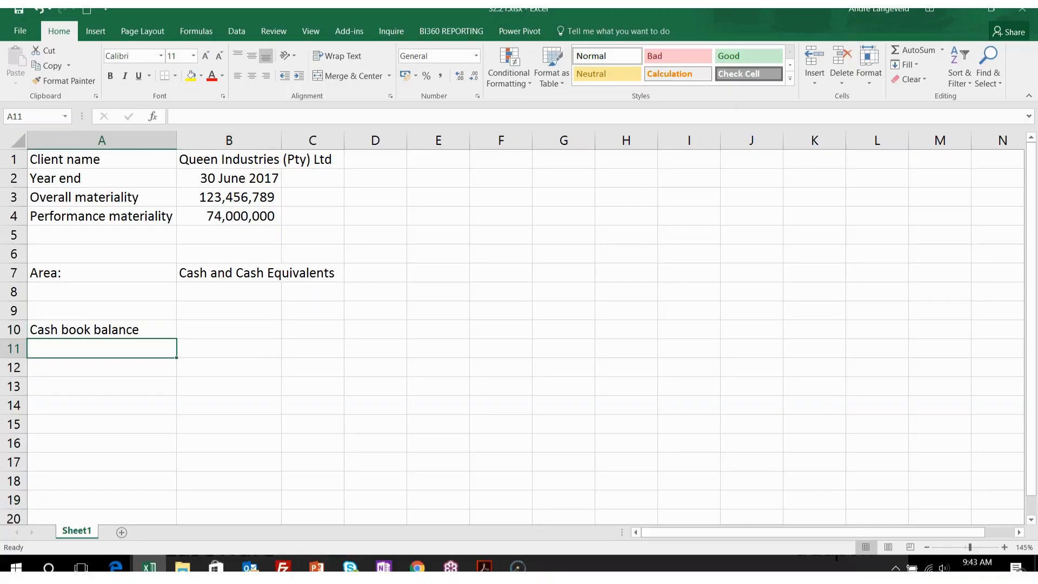
{"action": "type", "text": "Bank "}
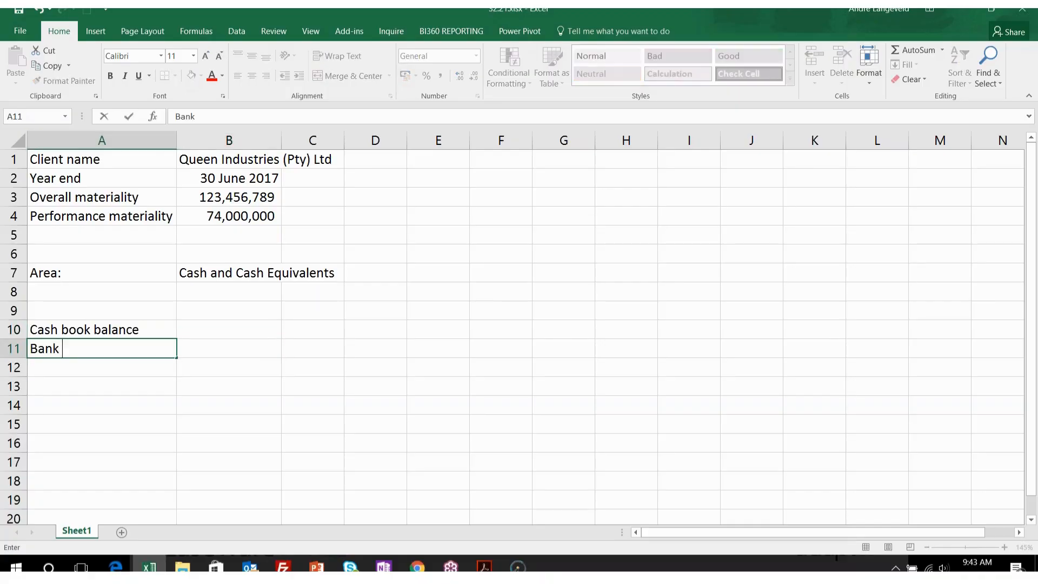
{"action": "type", "text": "balance as per statement"}
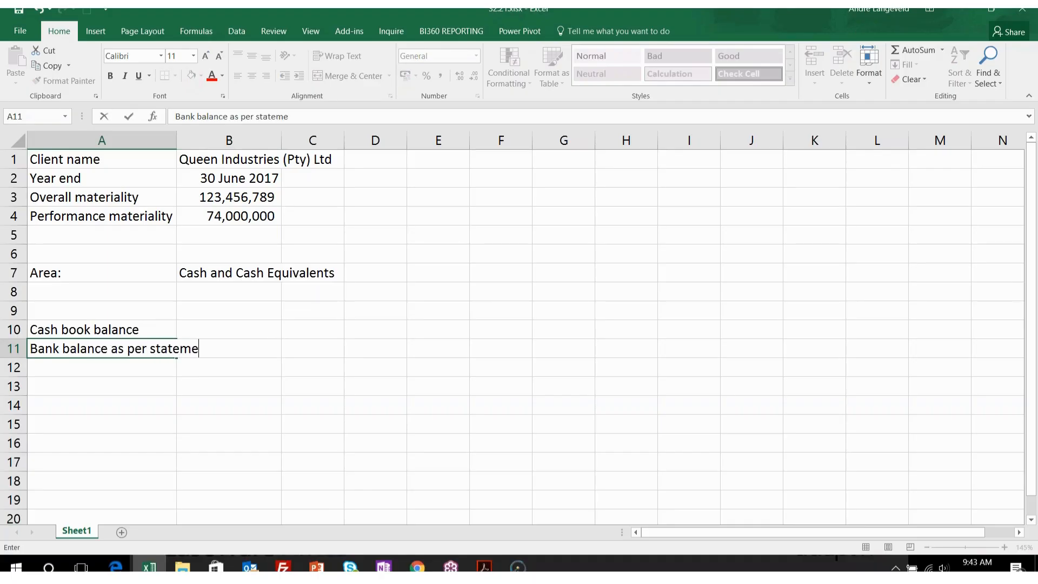
{"action": "key", "text": "Return"}
Enter the label "Diff" in cell A13, leaving one blank row below the bank balance label.
{"action": "key", "text": "Return"}
{"action": "key", "text": "Return"}
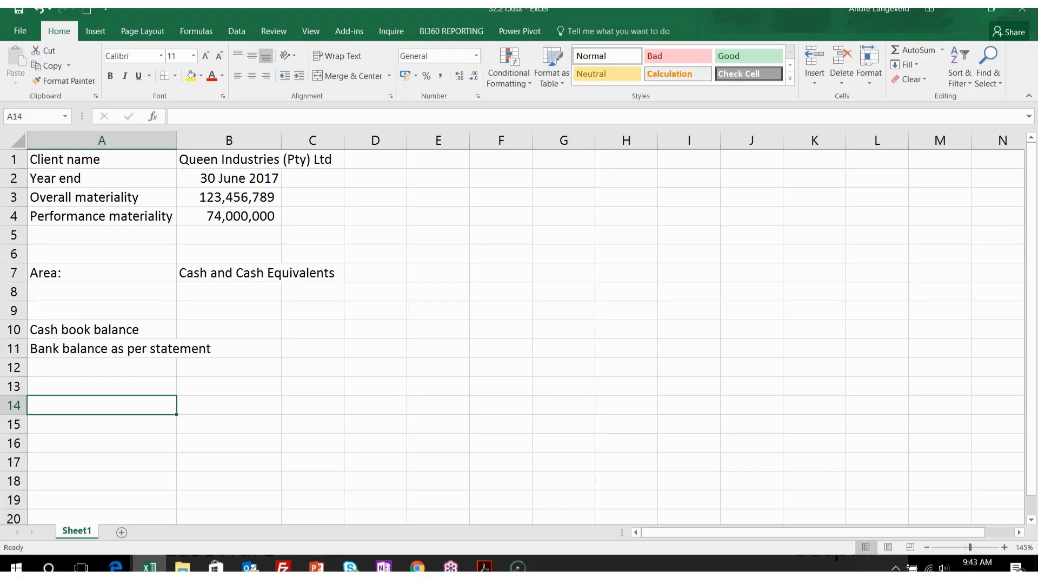
{"action": "key", "text": "Up"}
{"action": "type", "text": "D"}
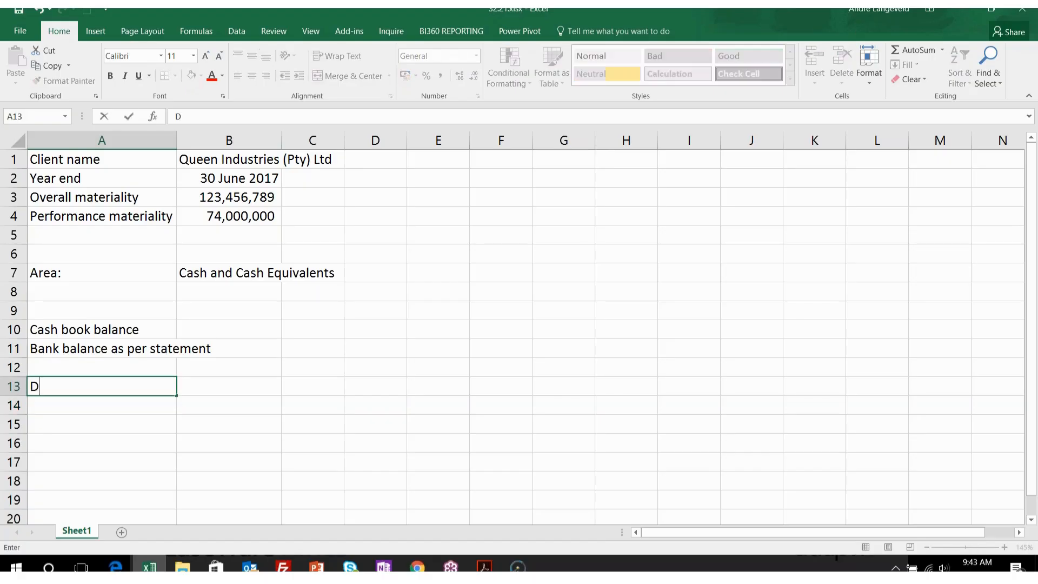
{"action": "type", "text": "iff"}
{"action": "key", "text": "Return"}
Enter the labels "Deposits" in cell A16 and "Oustanding Cheques" in cell A17.
{"action": "key", "text": "Return"}
{"action": "key", "text": "Return"}
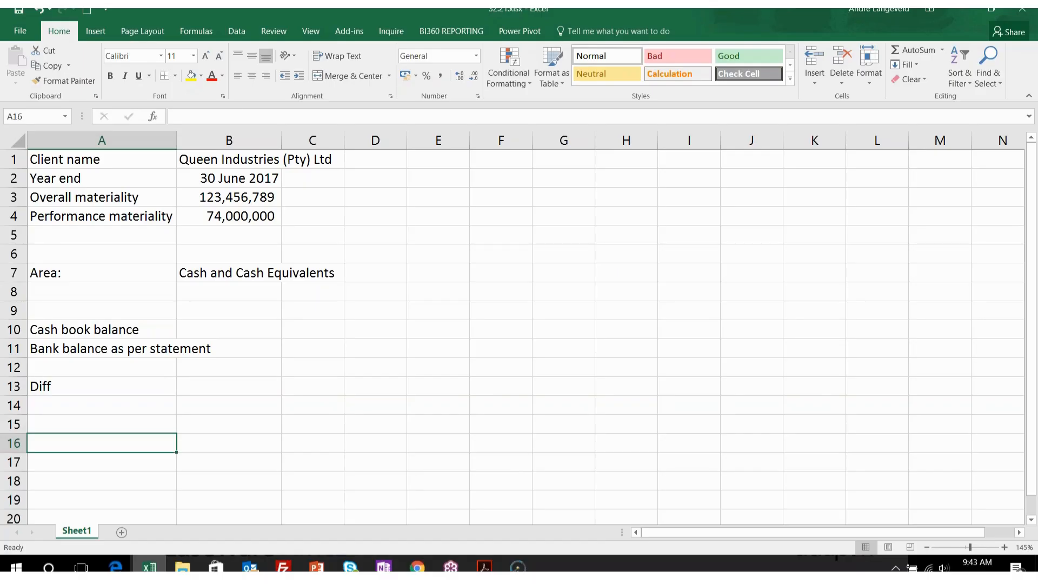
{"action": "scroll", "coordinate": [292, 333], "scroll_direction": "down", "scroll_amount": 2}
{"action": "type", "text": "Depos"}
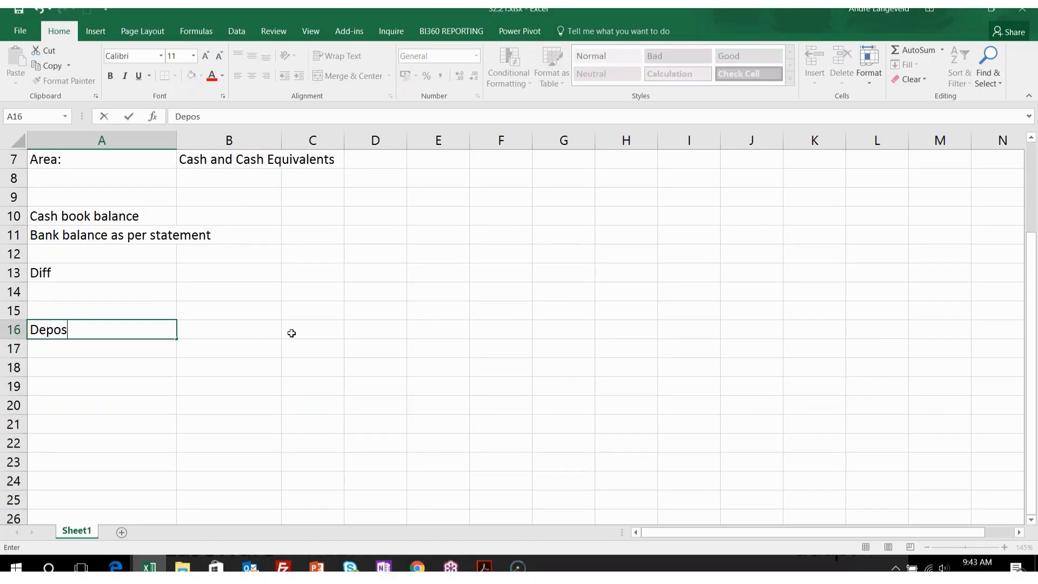
{"action": "type", "text": "its"}
{"action": "key", "text": "Return"}
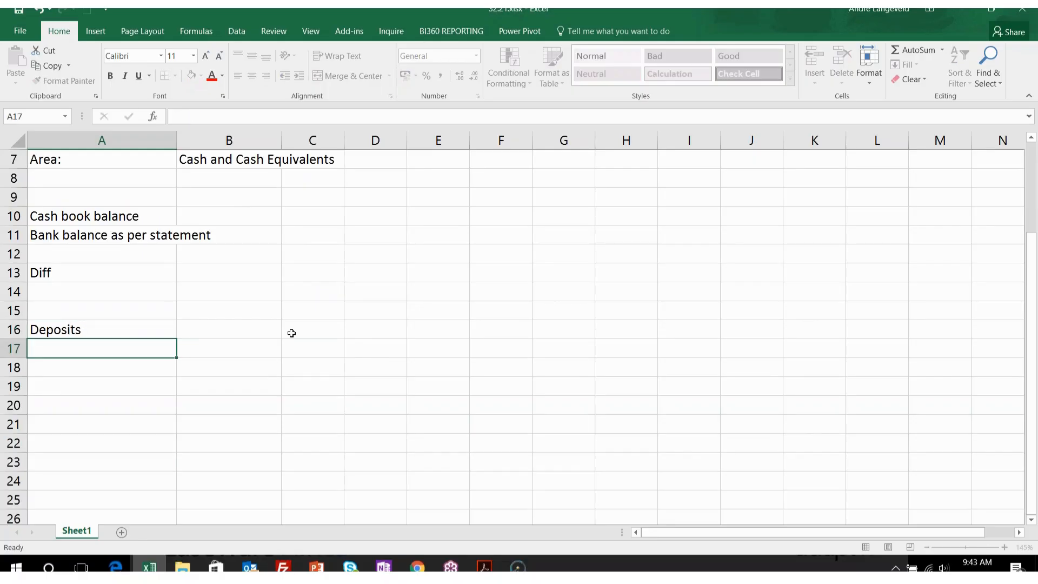
{"action": "type", "text": "Oustanding c"}
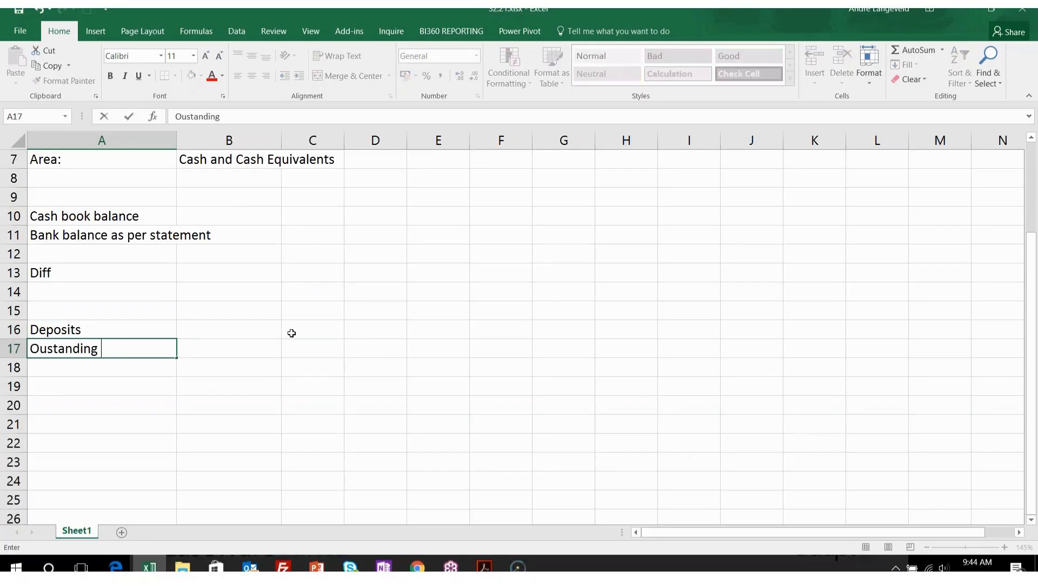
{"action": "key", "text": "BackSpace"}
{"action": "type", "text": "Cheques"}
{"action": "key", "text": "BackSpace"}
{"action": "key", "text": "BackSpace"}
{"action": "type", "text": "heques"}
{"action": "key", "text": "ctrl+Return"}
Enter the label "Difference" in cell A19.
{"action": "key", "text": "Down"}
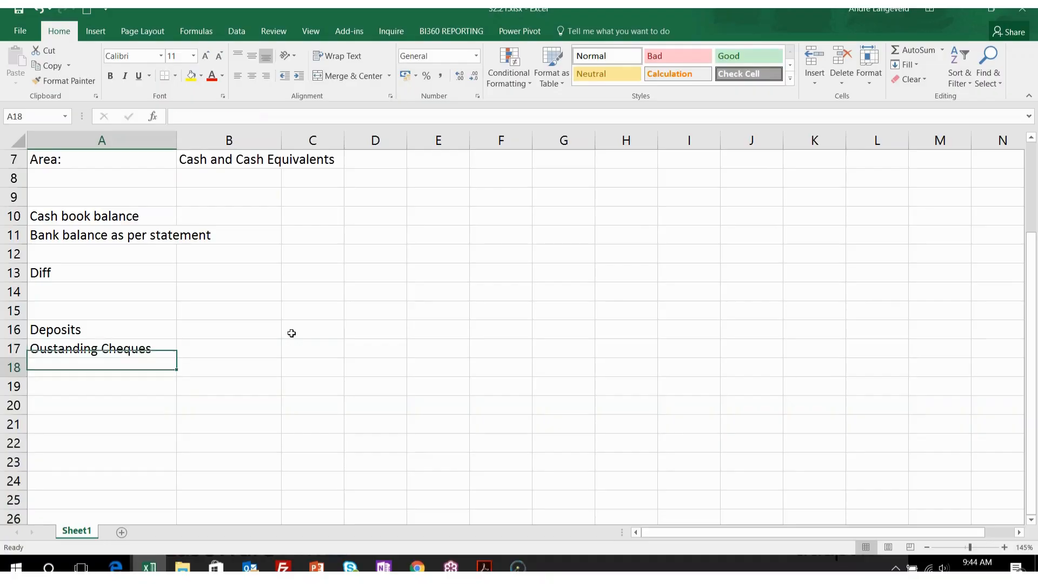
{"action": "key", "text": "Down"}
{"action": "type", "text": "Dif"}
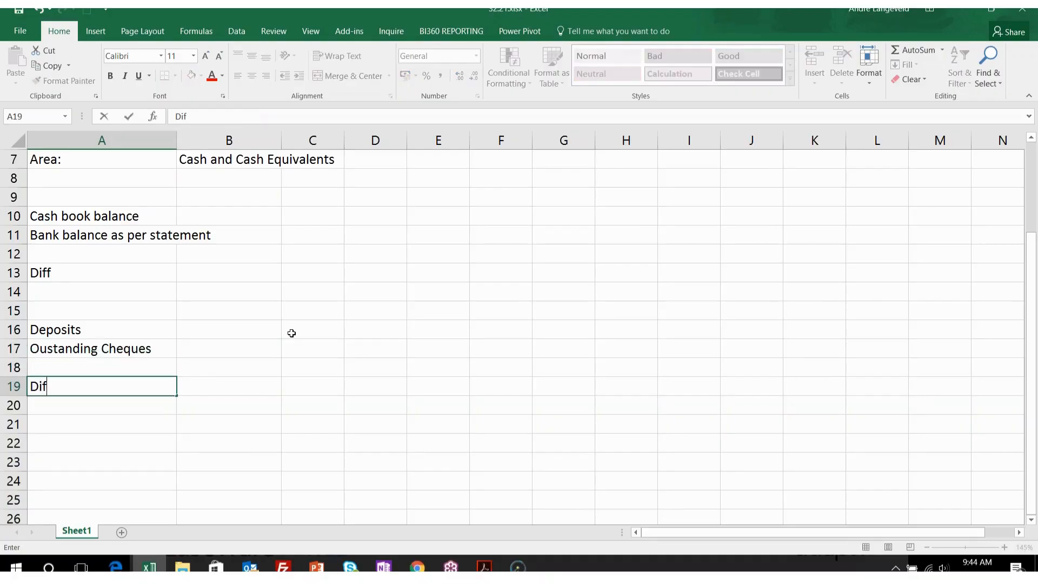
{"action": "type", "text": "ference"}
{"action": "key", "text": "Return"}
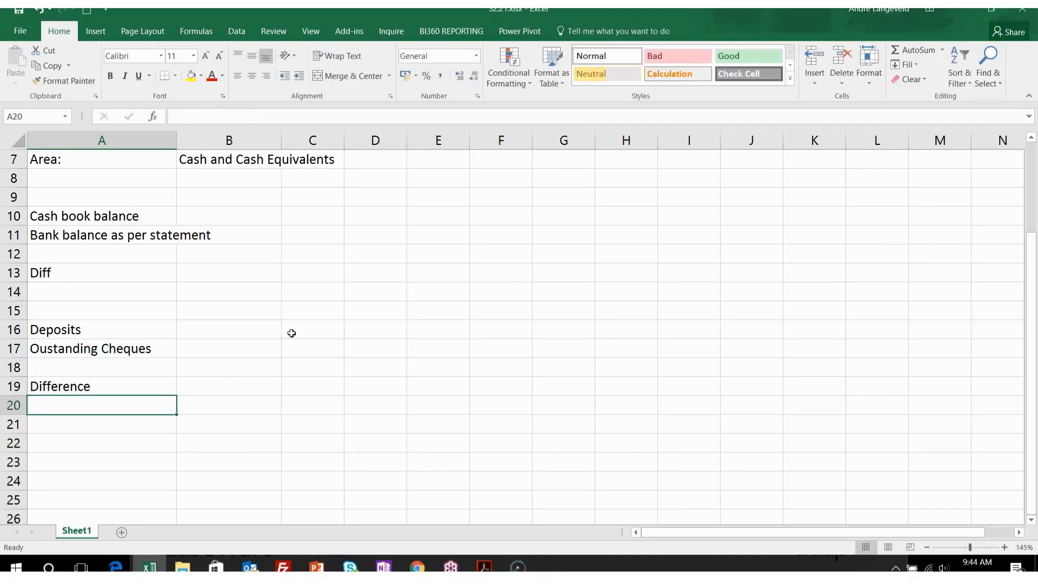
Apply a top and thick bottom border to cell B19 beside the Difference label.
{"action": "left_click", "coordinate": [211, 389]}
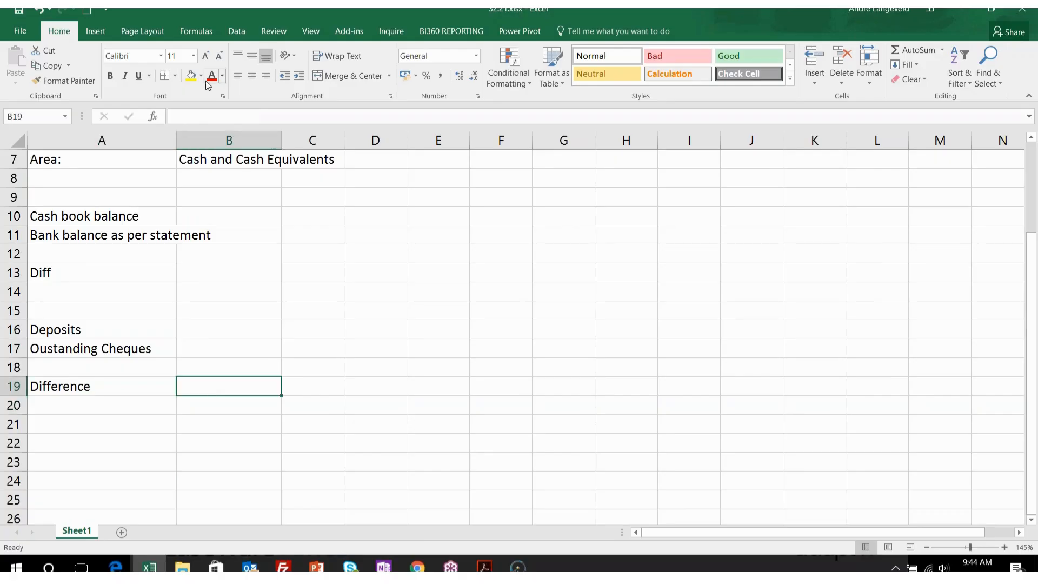
{"action": "left_click", "coordinate": [174, 76]}
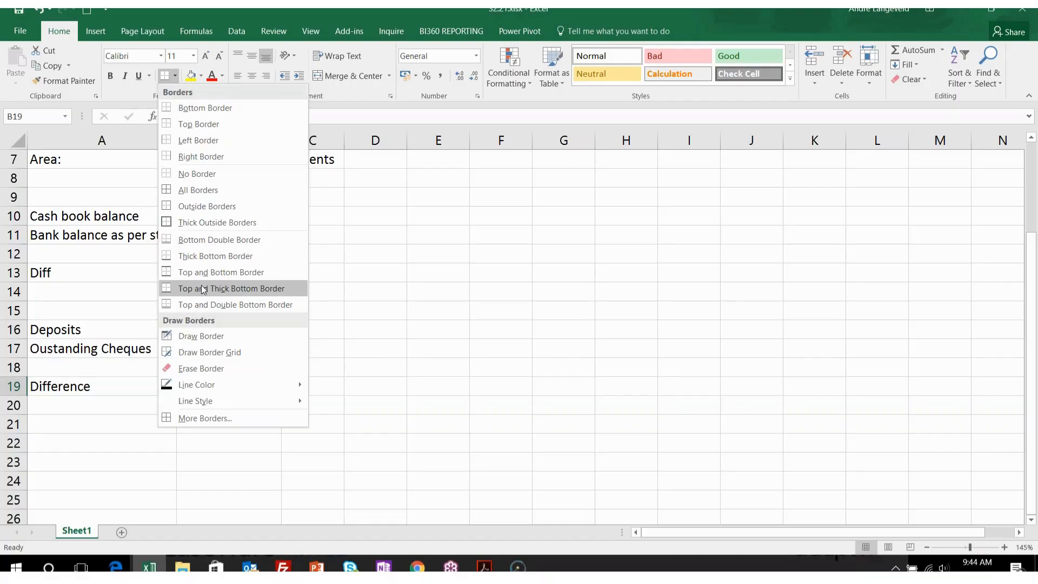
{"action": "left_click", "coordinate": [222, 291]}
{"action": "left_click", "coordinate": [427, 387]}
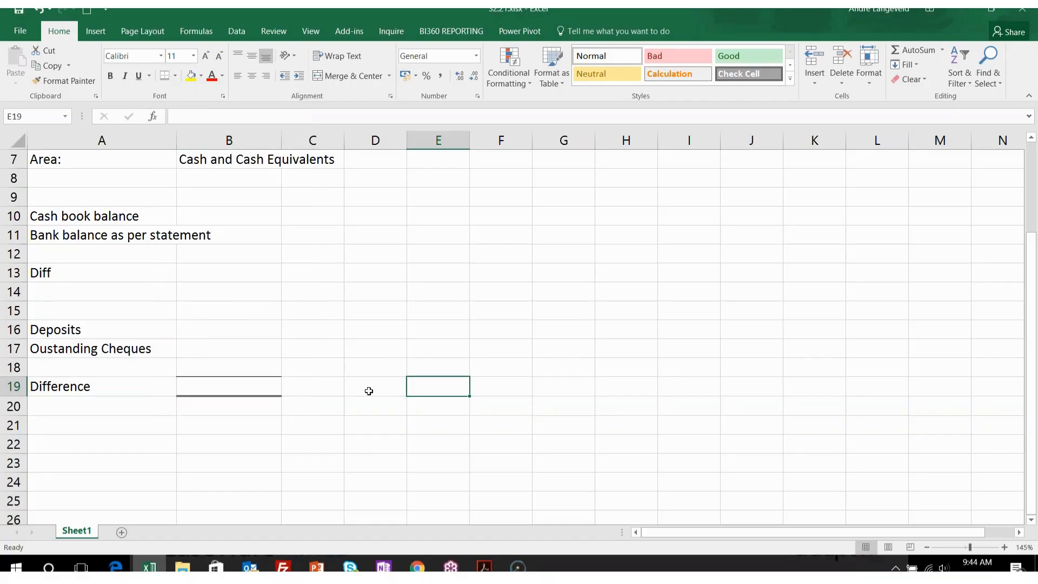
Widen column B to about twice its width and autofit column A to its contents.
{"action": "left_click_drag", "start_coordinate": [281, 141], "coordinate": [391, 142]}
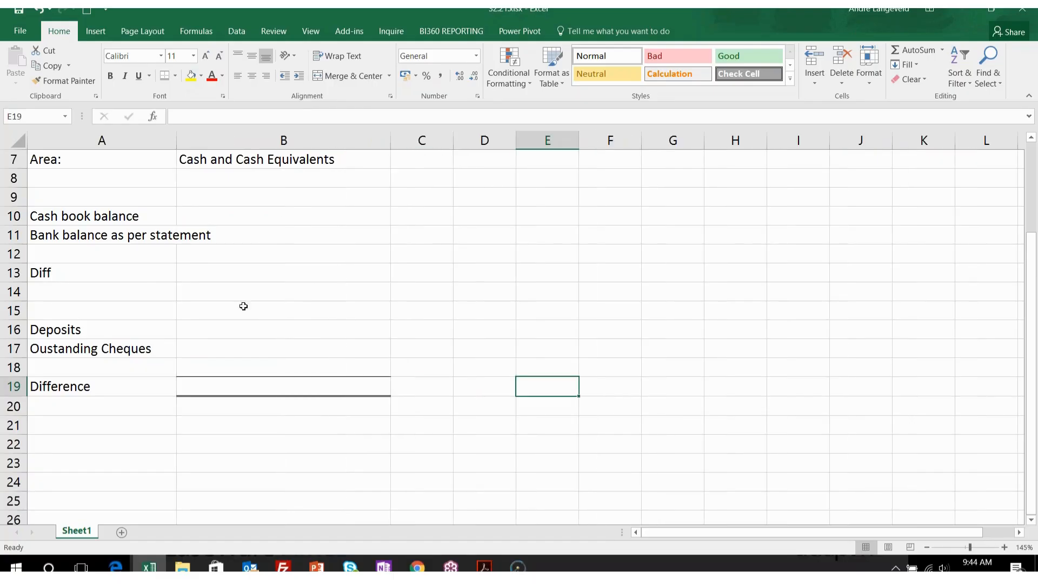
{"action": "scroll", "coordinate": [215, 301], "scroll_direction": "up", "scroll_amount": 2}
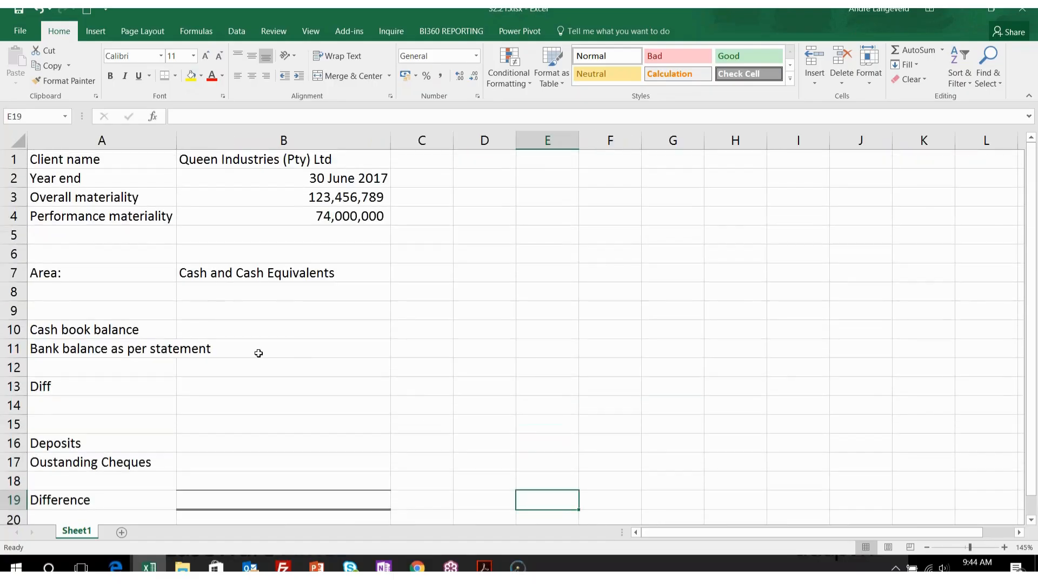
{"action": "double_click", "coordinate": [177, 141]}
{"action": "scroll", "coordinate": [347, 336], "scroll_direction": "down", "scroll_amount": 1}
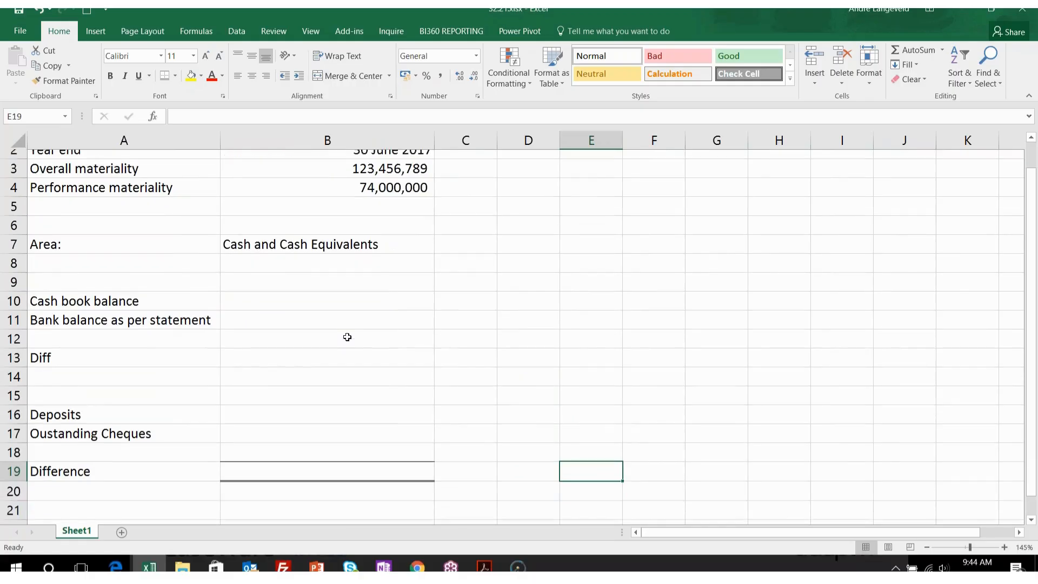
{"action": "scroll", "coordinate": [285, 282], "scroll_direction": "up", "scroll_amount": 1}
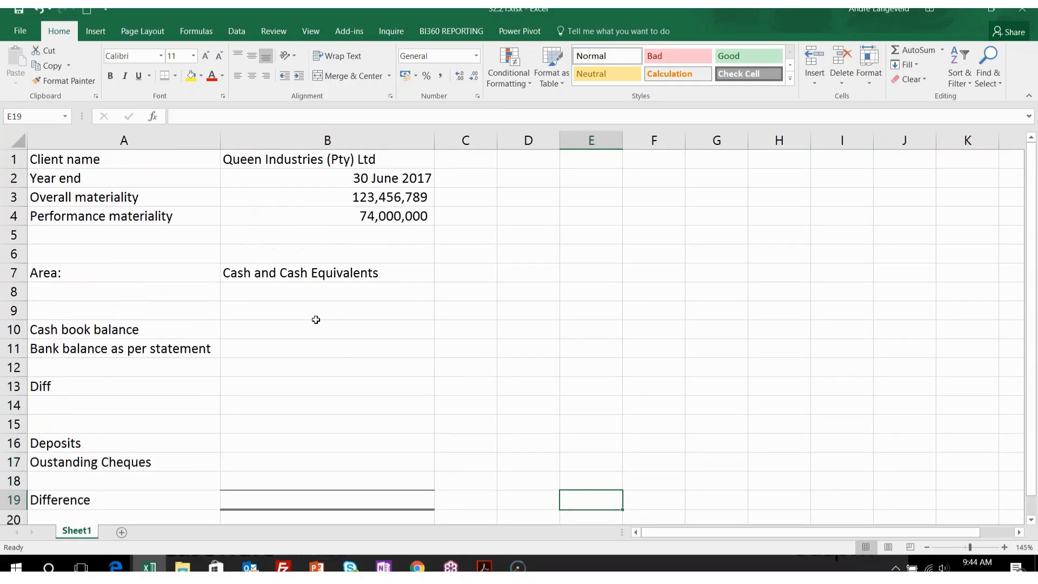
Apply a top and thick bottom border to cell B13 beside the Diff label.
{"action": "left_click", "coordinate": [308, 387]}
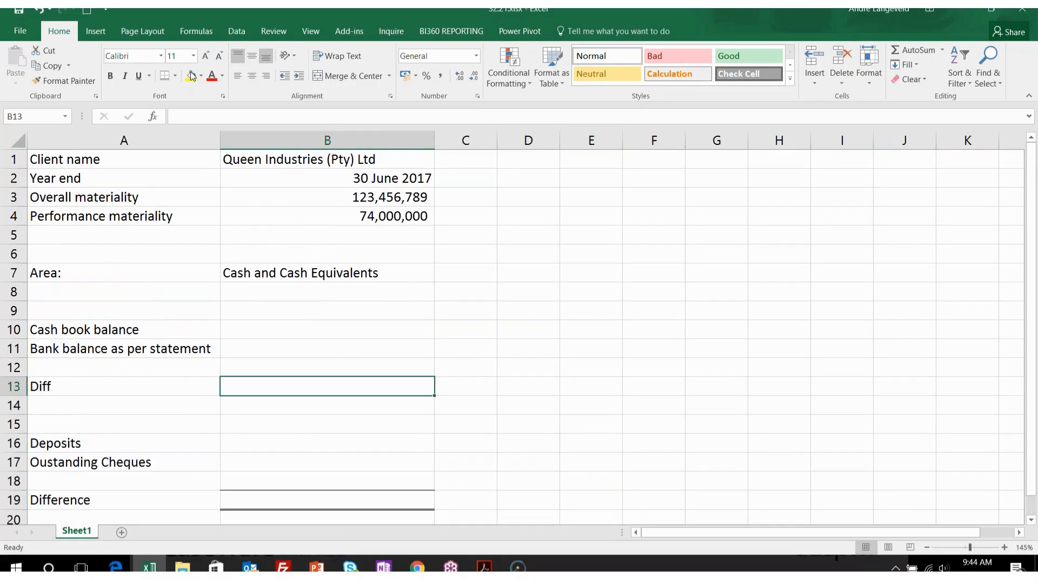
{"action": "left_click", "coordinate": [174, 77]}
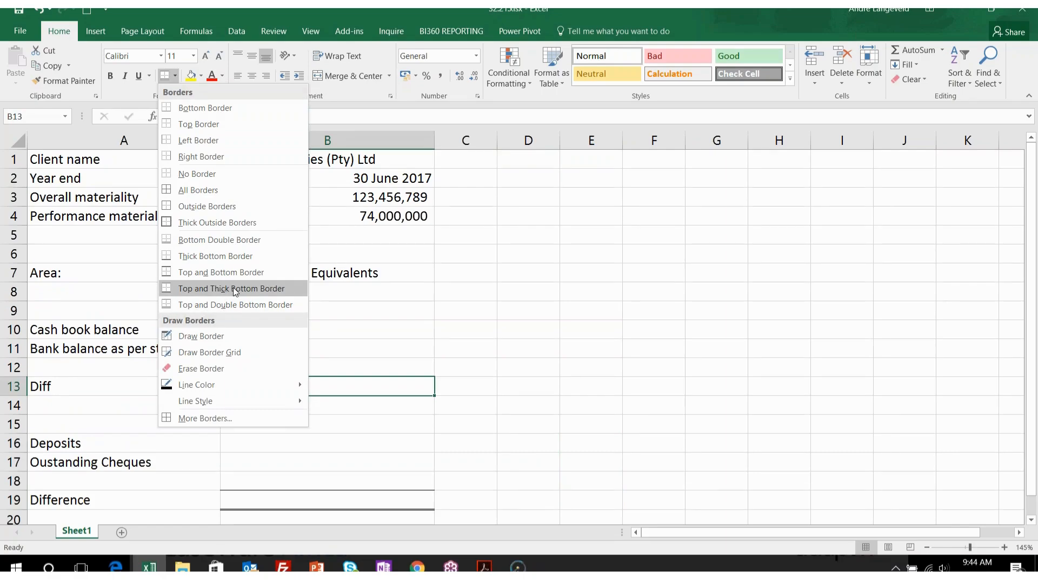
{"action": "left_click", "coordinate": [233, 288]}
{"action": "left_click", "coordinate": [569, 362]}
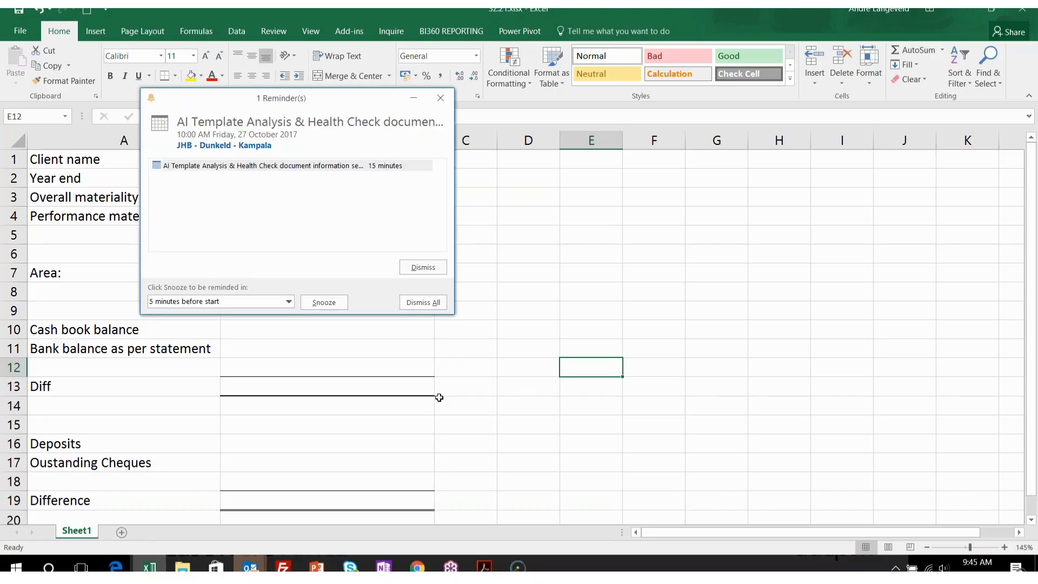
Dismiss all calendar reminders and narrow column B to about two thirds of its width.
{"action": "left_click", "coordinate": [430, 303]}
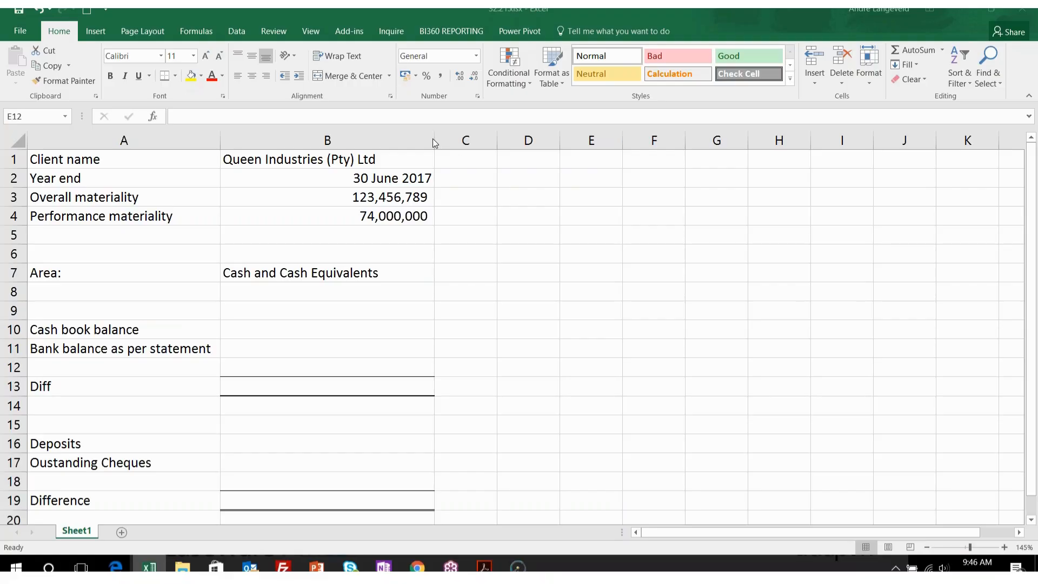
{"action": "left_click_drag", "start_coordinate": [434, 139], "coordinate": [367, 146]}
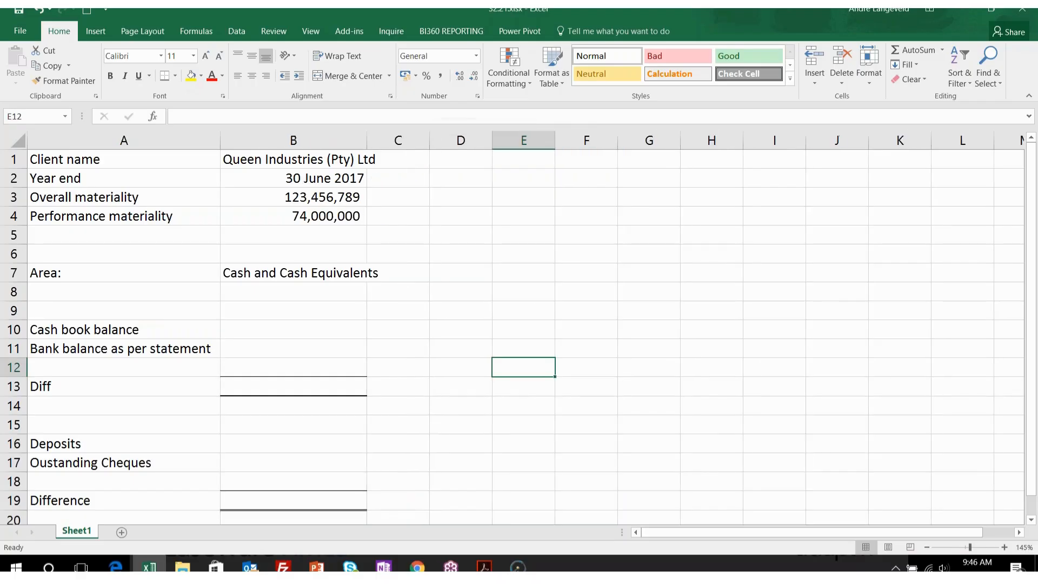
Enter the currency heading "R" in cell B8 and center it horizontally.
{"action": "left_click", "coordinate": [287, 295]}
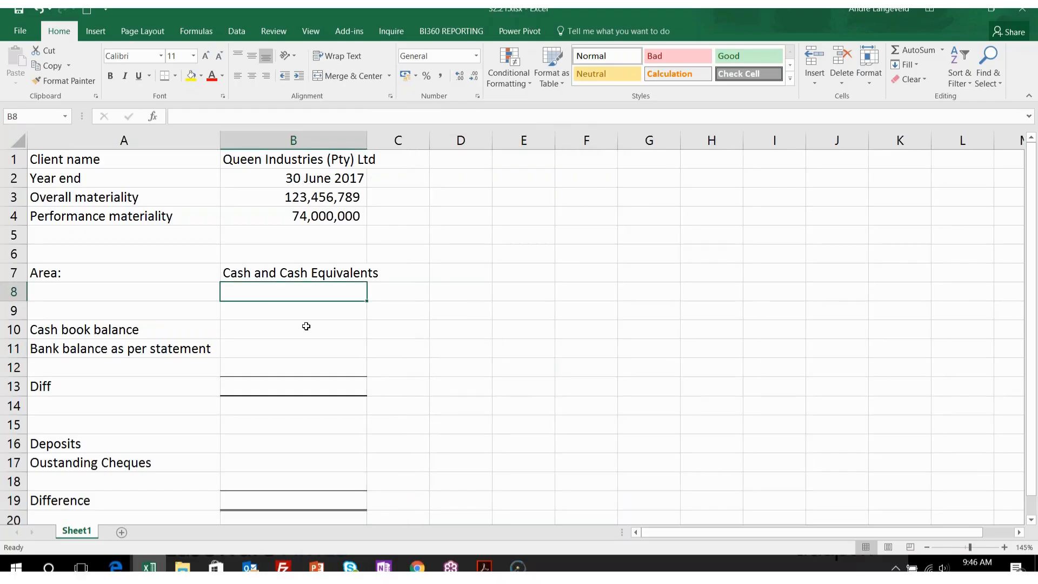
{"action": "type", "text": "R"}
{"action": "key", "text": "Return"}
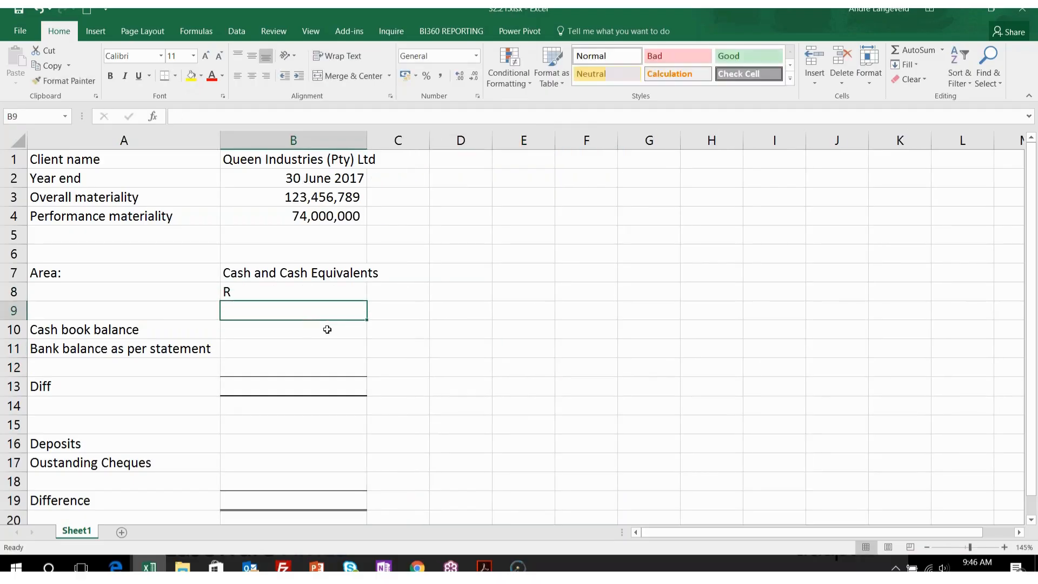
{"action": "left_click", "coordinate": [282, 293]}
{"action": "left_click", "coordinate": [252, 76]}
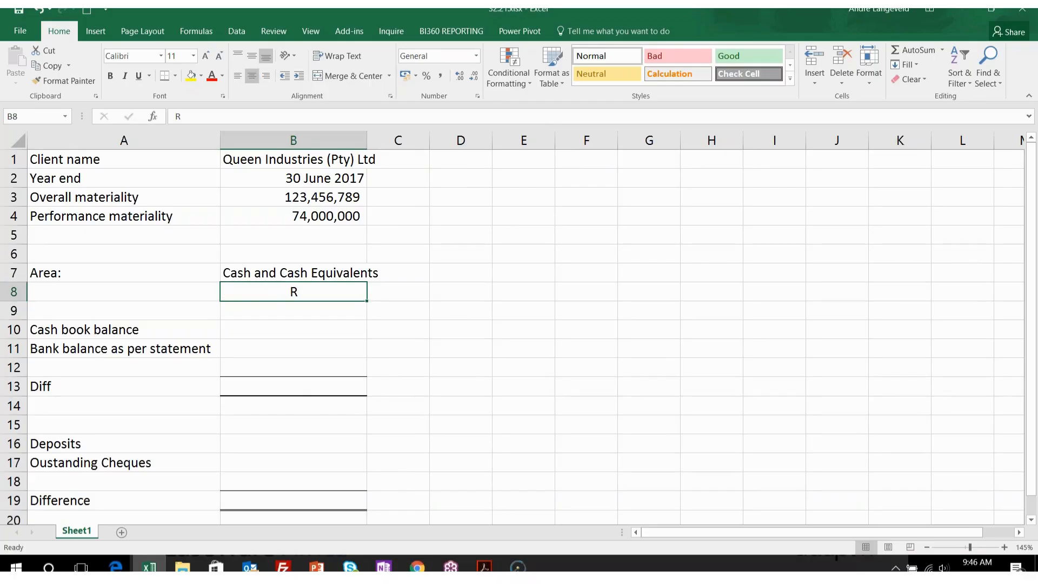
{"action": "left_click", "coordinate": [413, 361]}
Open the CaseWare linkage for cell B10 and list the accounts of the indented Queen Industries (Pty) Ltd entity.
{"action": "left_click", "coordinate": [254, 328]}
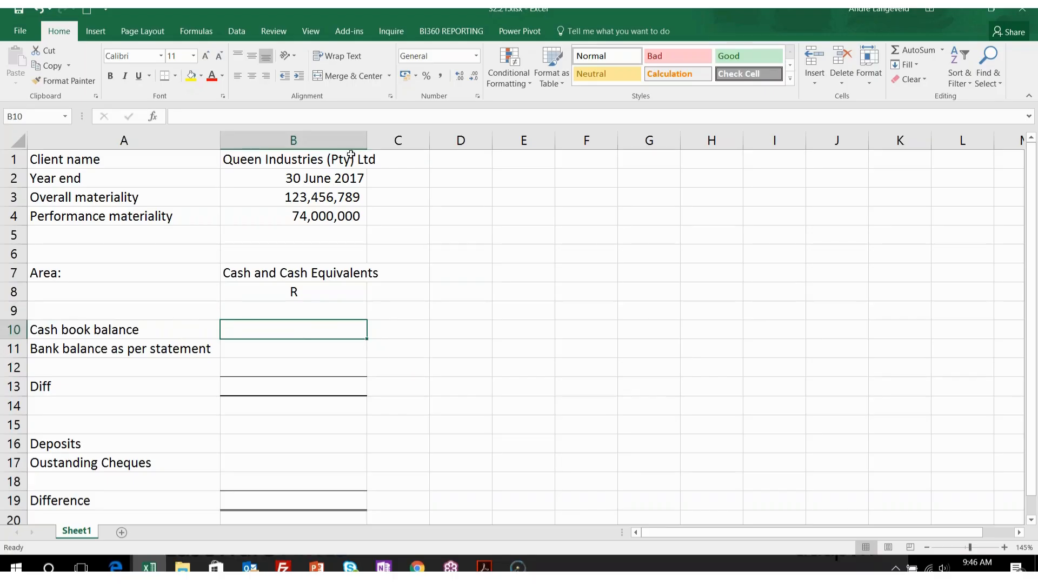
{"action": "left_click", "coordinate": [351, 31]}
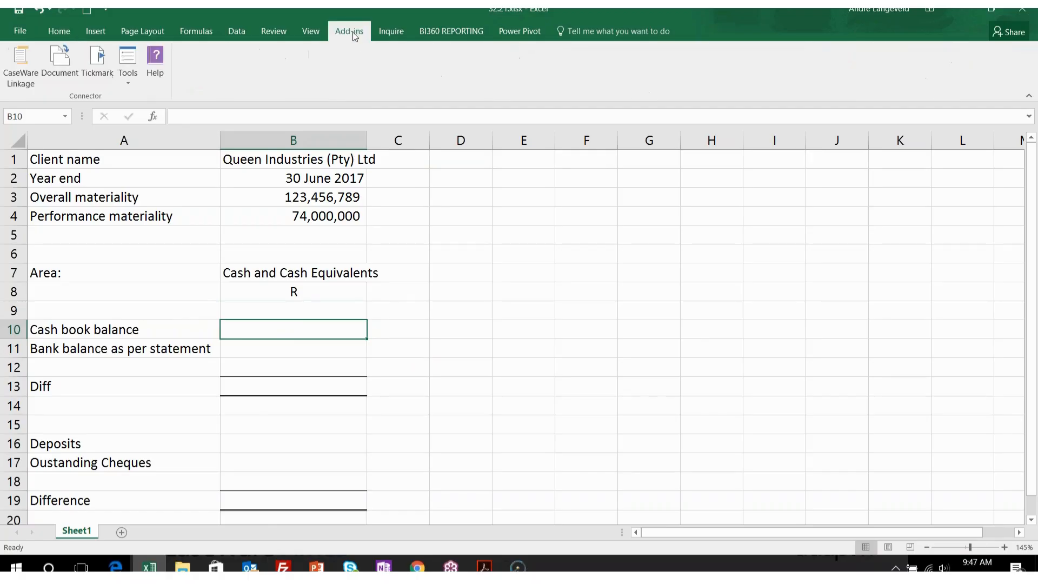
{"action": "left_click", "coordinate": [23, 62]}
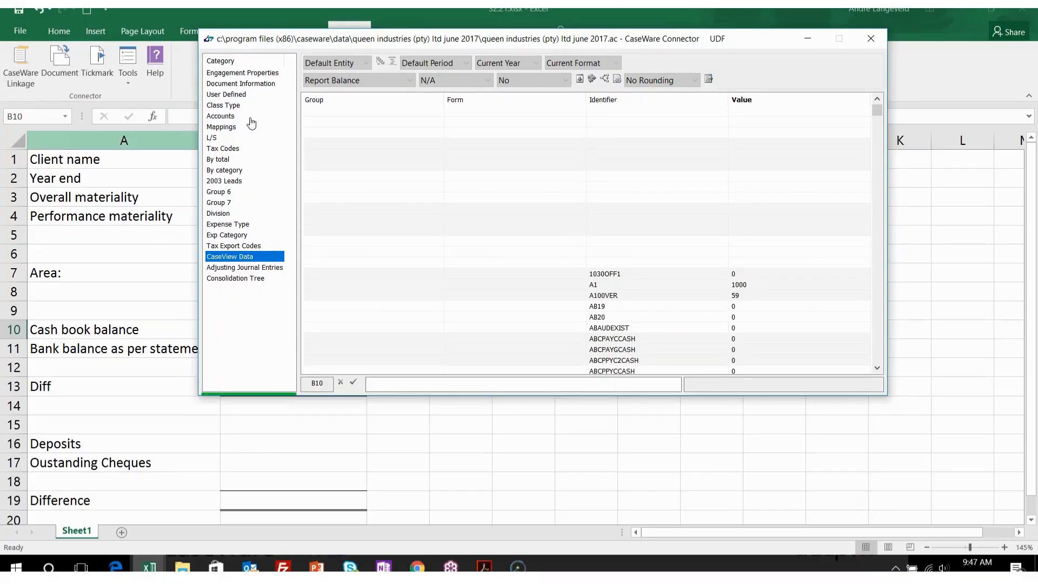
{"action": "left_click", "coordinate": [229, 117]}
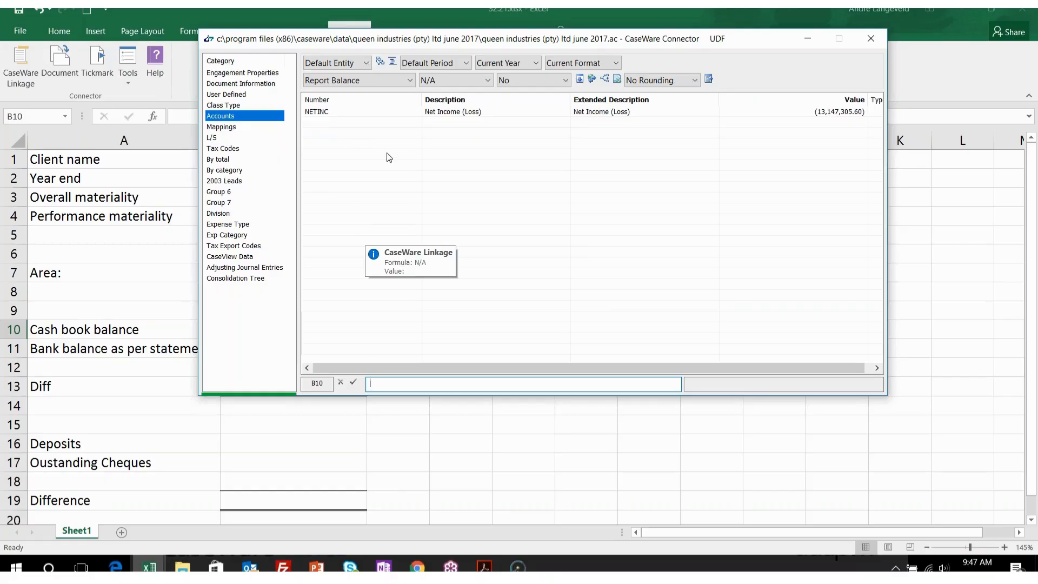
{"action": "left_click", "coordinate": [342, 67]}
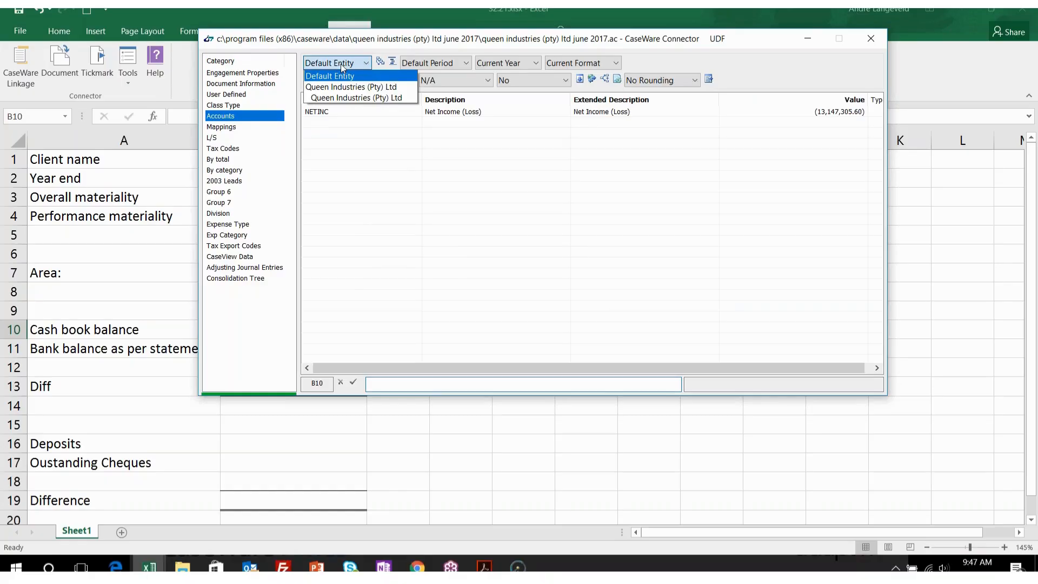
{"action": "left_click", "coordinate": [351, 100]}
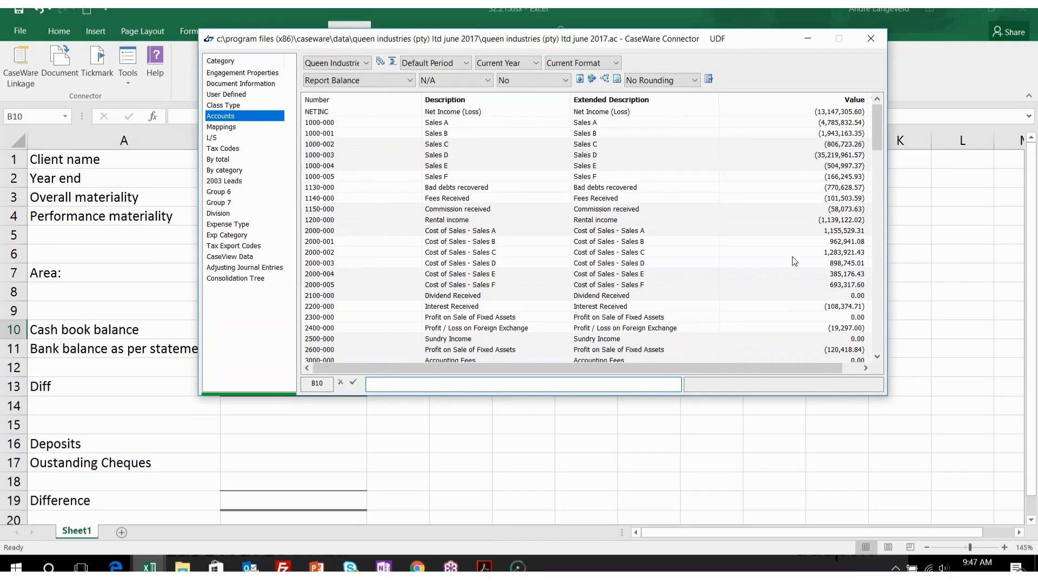
Link the cash book balance in B10 to the value of account 8500-000, Starling City - Current Account, and close the Connector.
{"action": "left_click_drag", "start_coordinate": [875, 128], "coordinate": [865, 267]}
{"action": "left_click_drag", "start_coordinate": [865, 282], "coordinate": [865, 317]}
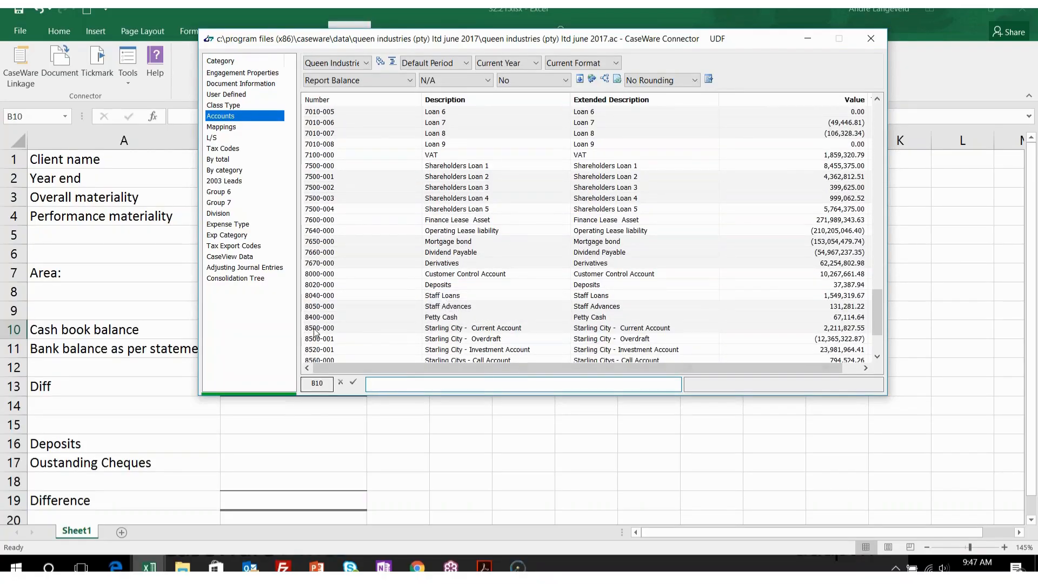
{"action": "left_click", "coordinate": [825, 328]}
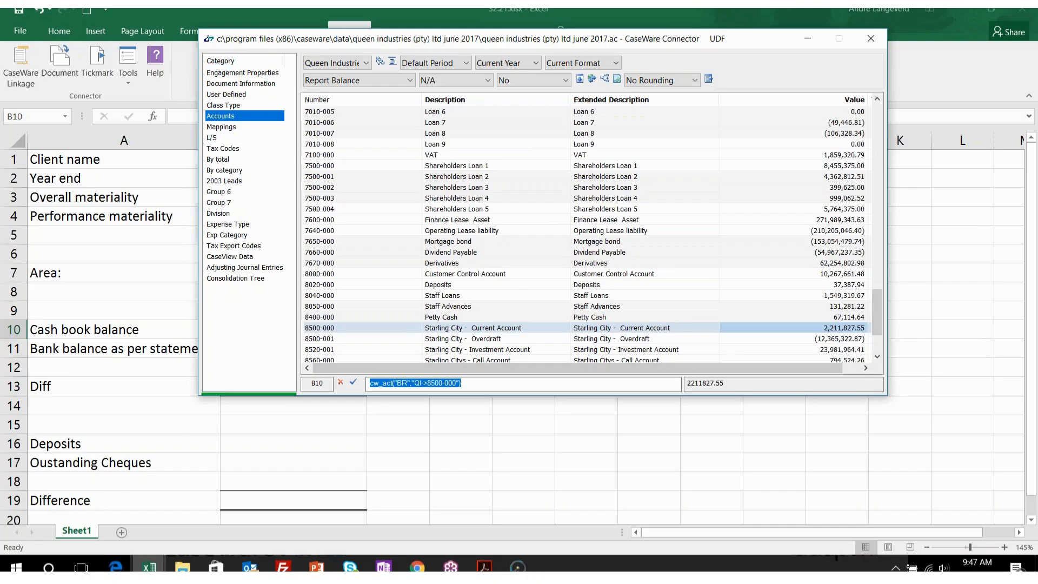
{"action": "left_click", "coordinate": [878, 357]}
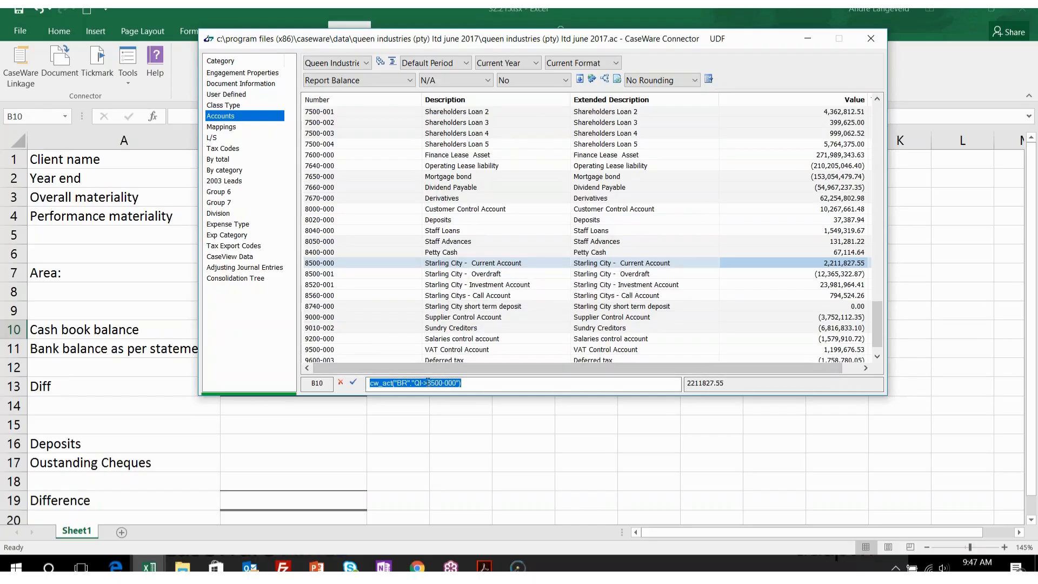
{"action": "left_click", "coordinate": [353, 383]}
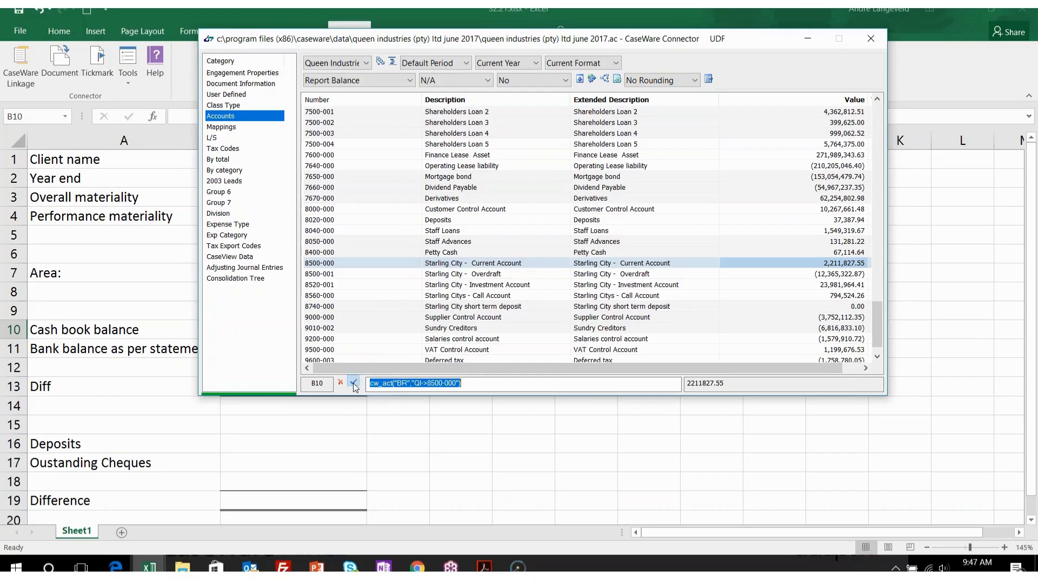
{"action": "left_click", "coordinate": [873, 39]}
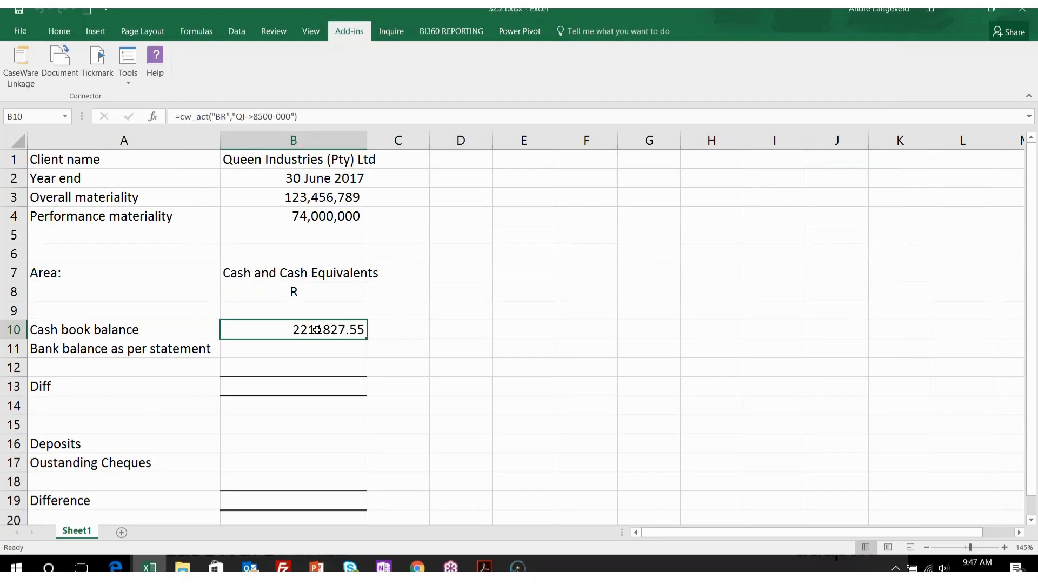
Format cells B10 to B19 with the comma number style and two decimal places.
{"action": "left_click", "coordinate": [58, 31]}
{"action": "left_click_drag", "start_coordinate": [327, 332], "coordinate": [334, 500]}
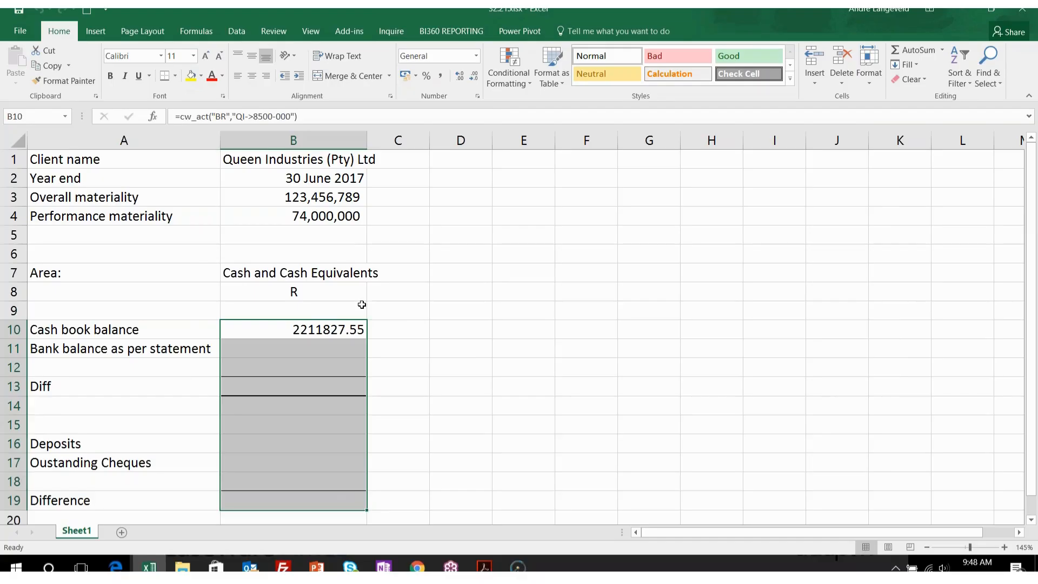
{"action": "left_click", "coordinate": [441, 75]}
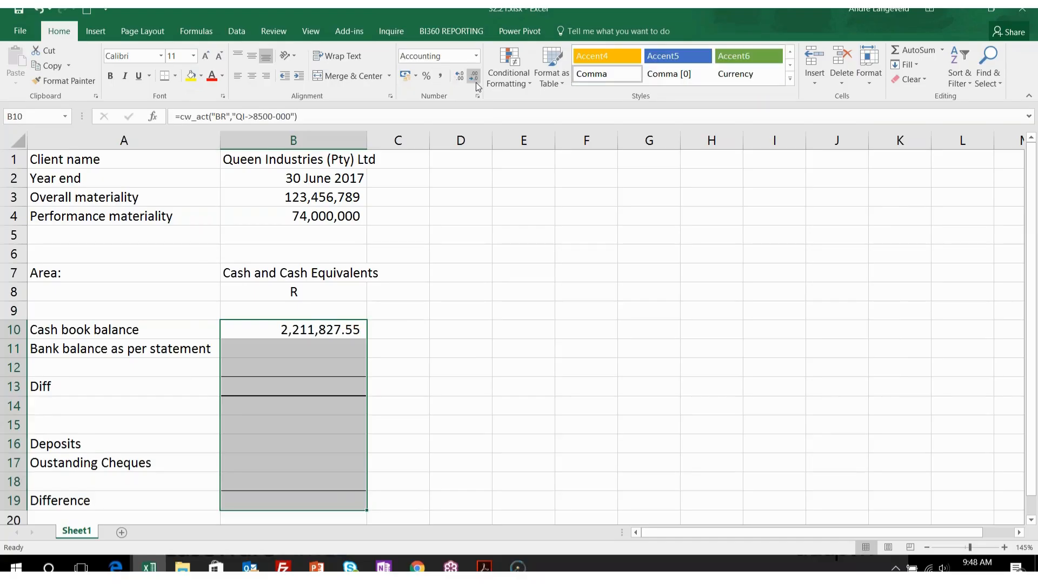
{"action": "left_click", "coordinate": [474, 78]}
{"action": "left_click", "coordinate": [461, 77]}
{"action": "left_click", "coordinate": [326, 346]}
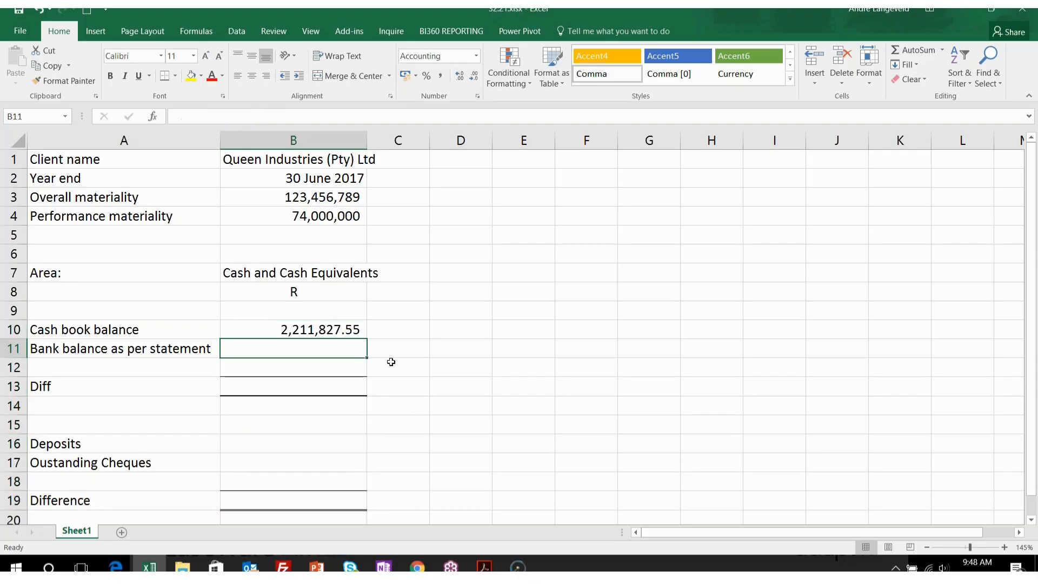
{"action": "left_click", "coordinate": [323, 328]}
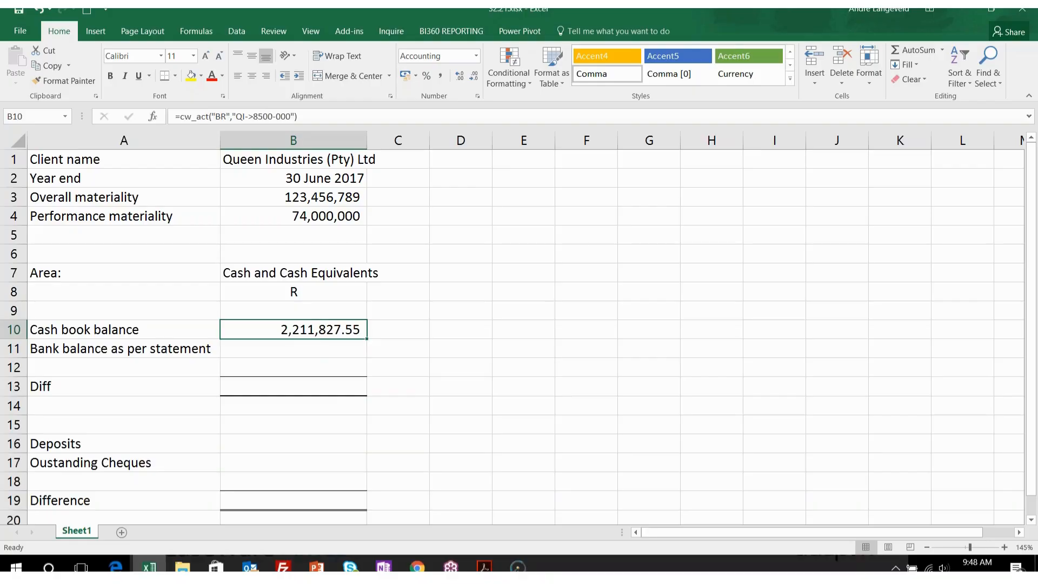
{"action": "key", "text": "alt+Tab"}
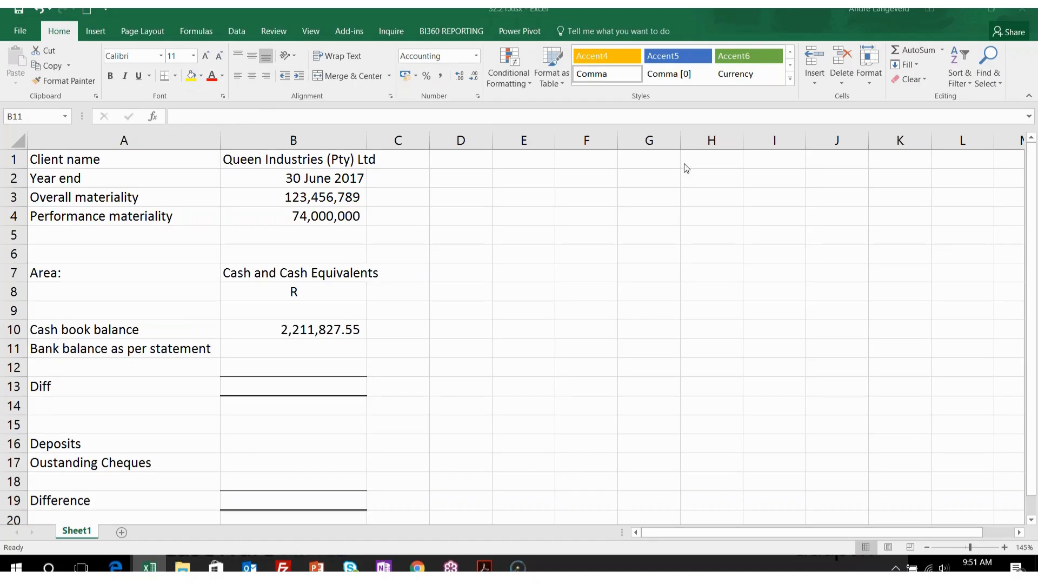
{"action": "left_click", "coordinate": [298, 345]}
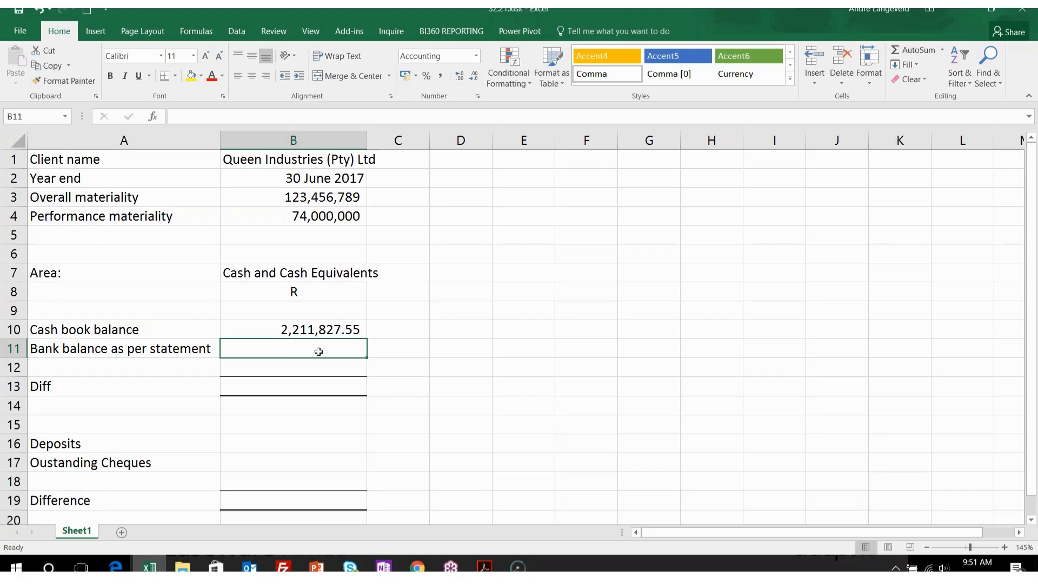
{"action": "left_click", "coordinate": [418, 349]}
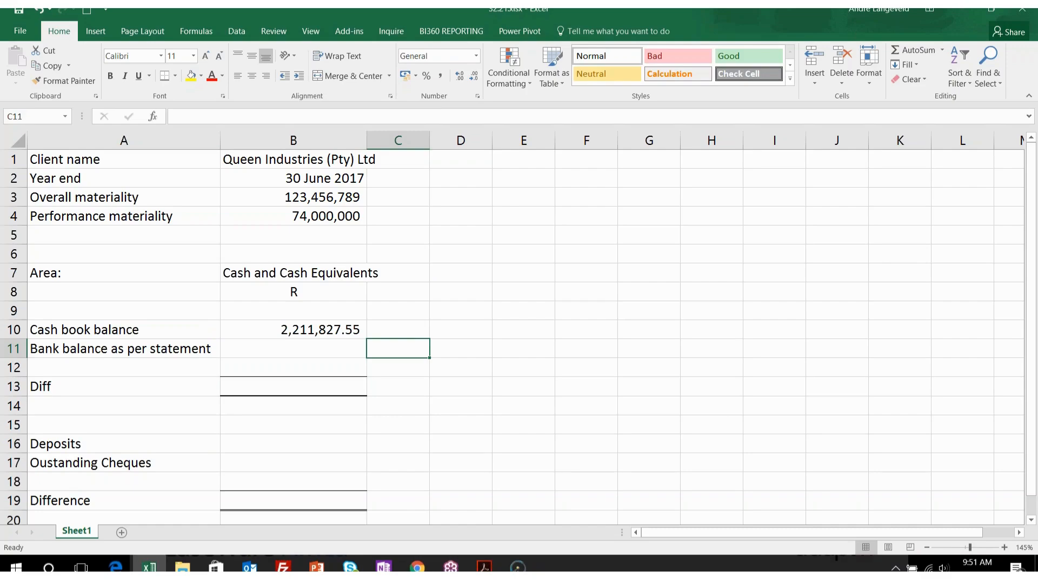
Switch to the desktop and copy Bank Statement Feb 2016.pdf from the Connector folder.
{"action": "key", "text": "super+d"}
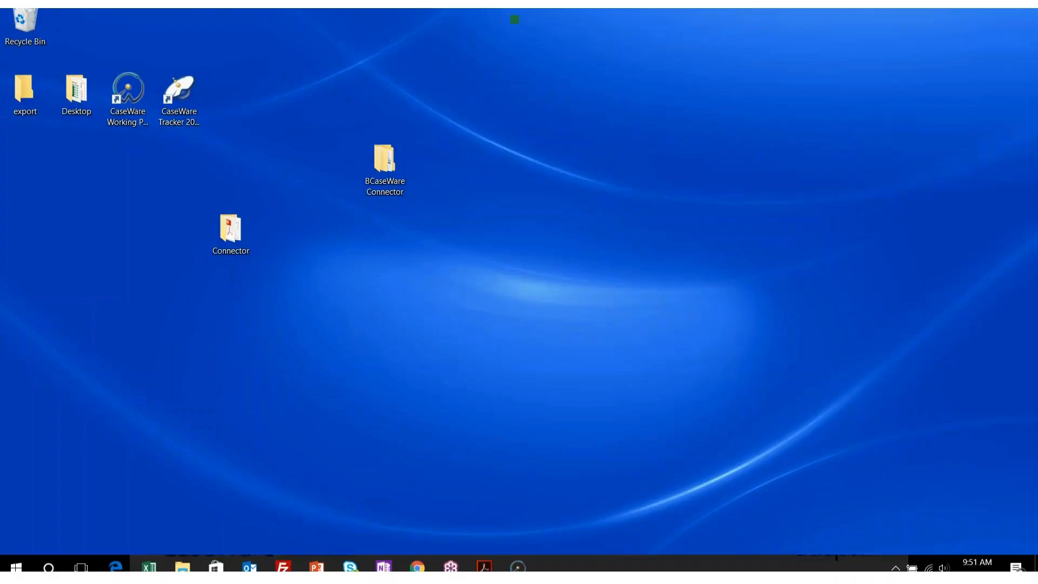
{"action": "double_click", "coordinate": [234, 228]}
{"action": "left_click", "coordinate": [615, 130]}
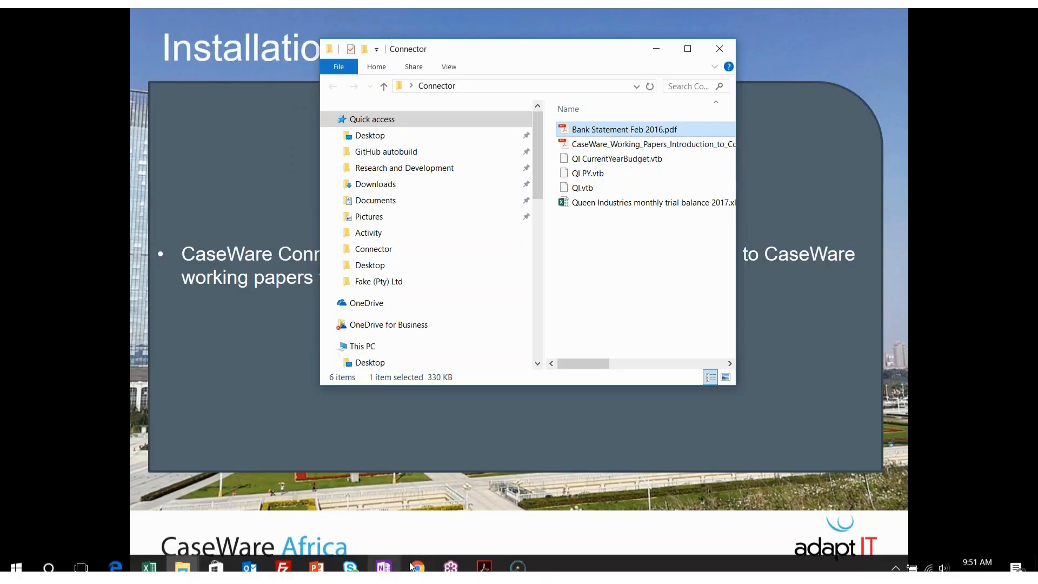
Switch to CaseWare Working Papers and paste the bank statement PDF below Bank recon in the 32. Cash and cash equivalents folder.
{"action": "left_click", "coordinate": [517, 566]}
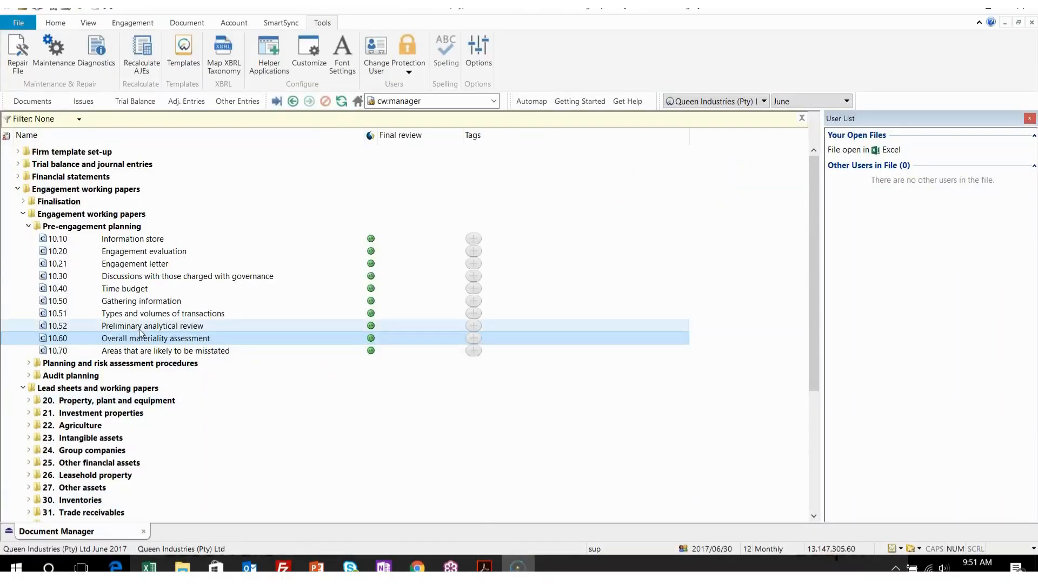
{"action": "scroll", "coordinate": [85, 275], "scroll_direction": "down", "scroll_amount": 6}
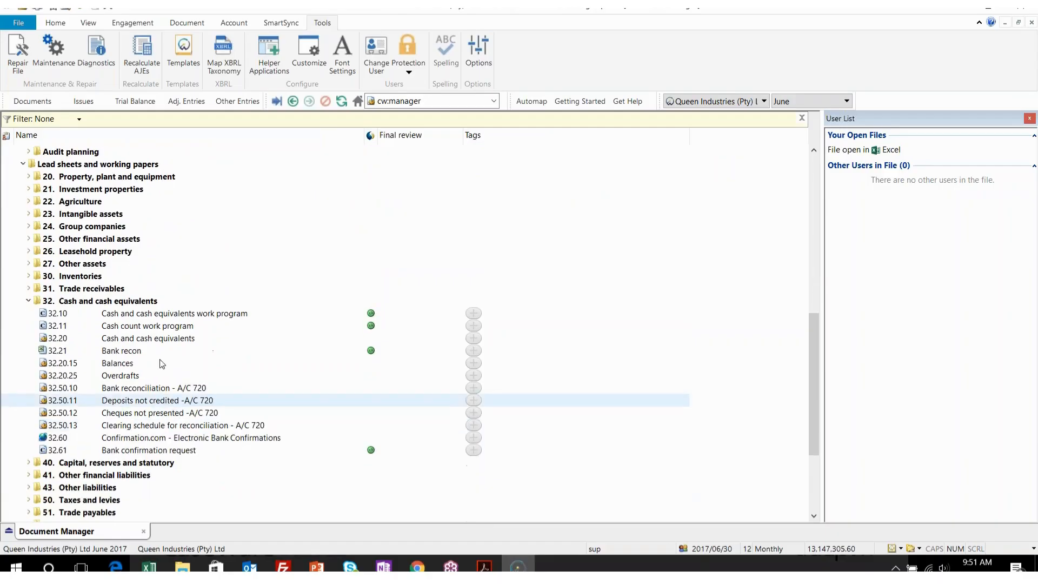
{"action": "left_click", "coordinate": [131, 342]}
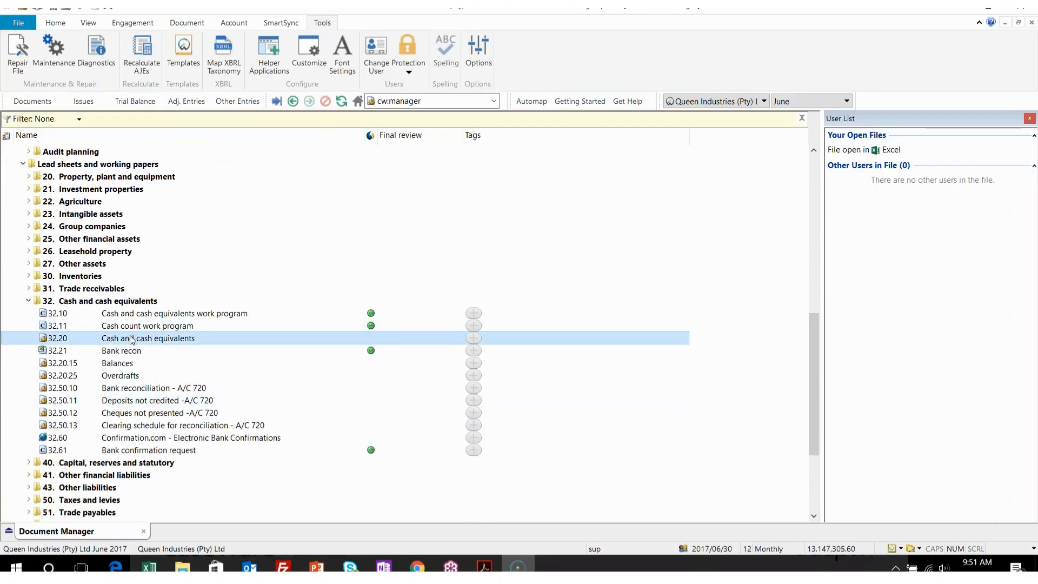
{"action": "left_click", "coordinate": [128, 352]}
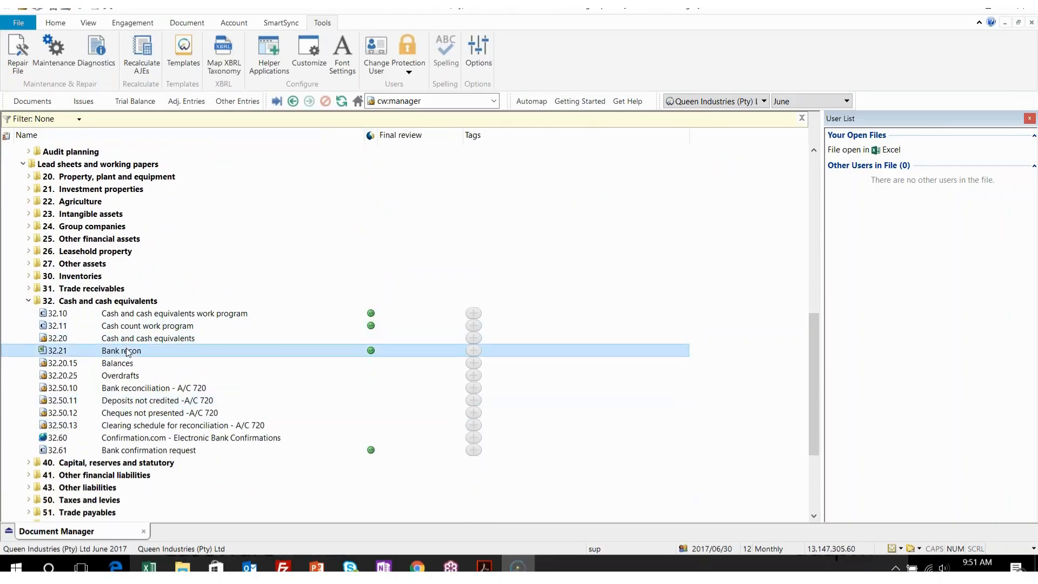
{"action": "key", "text": "ctrl+v"}
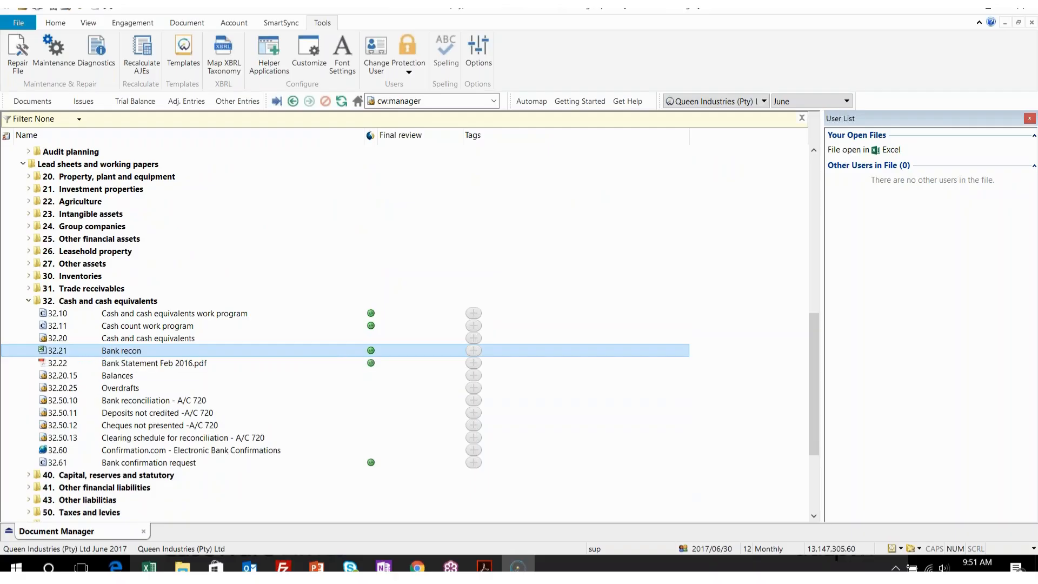
{"action": "left_click", "coordinate": [115, 364]}
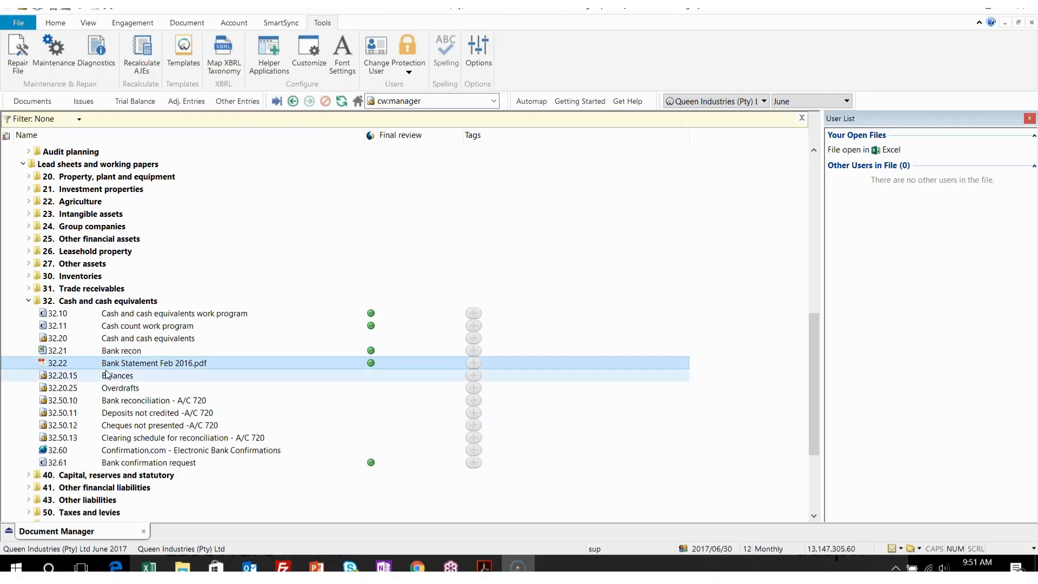
{"action": "double_click", "coordinate": [157, 364]}
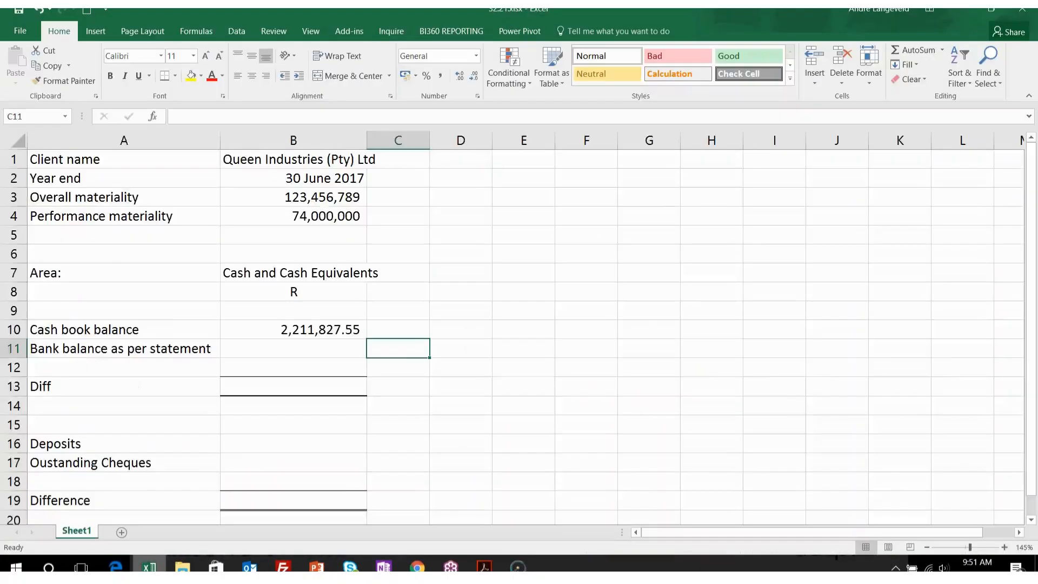
Switch back to Excel, start a Connector document reference in cell C11 and locate Bank Statement Feb 2016.pdf under Cash and cash equivalents.
{"action": "right_click", "coordinate": [401, 344]}
{"action": "mouse_move", "coordinate": [449, 338]}
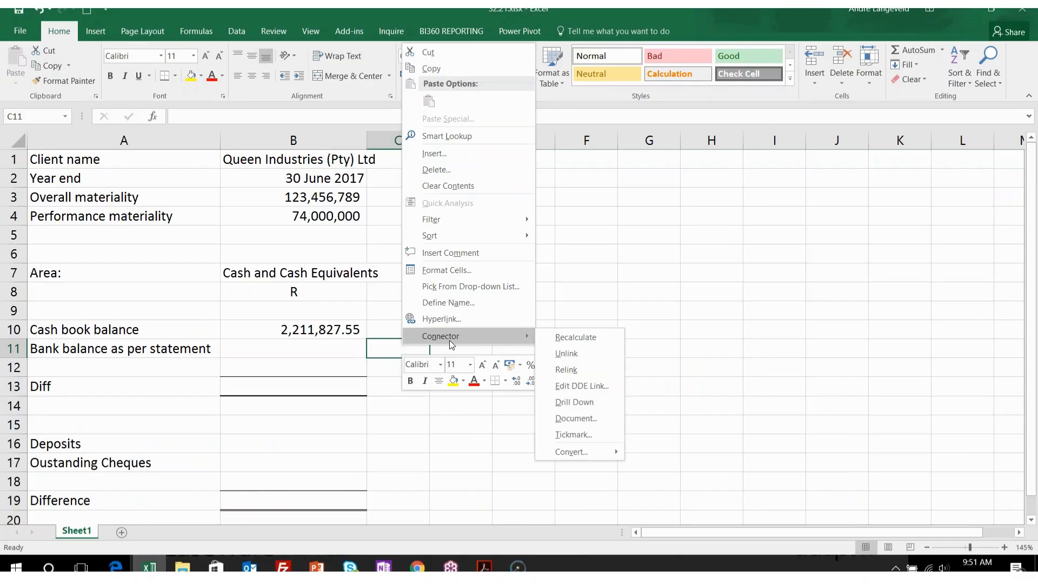
{"action": "left_click", "coordinate": [582, 419]}
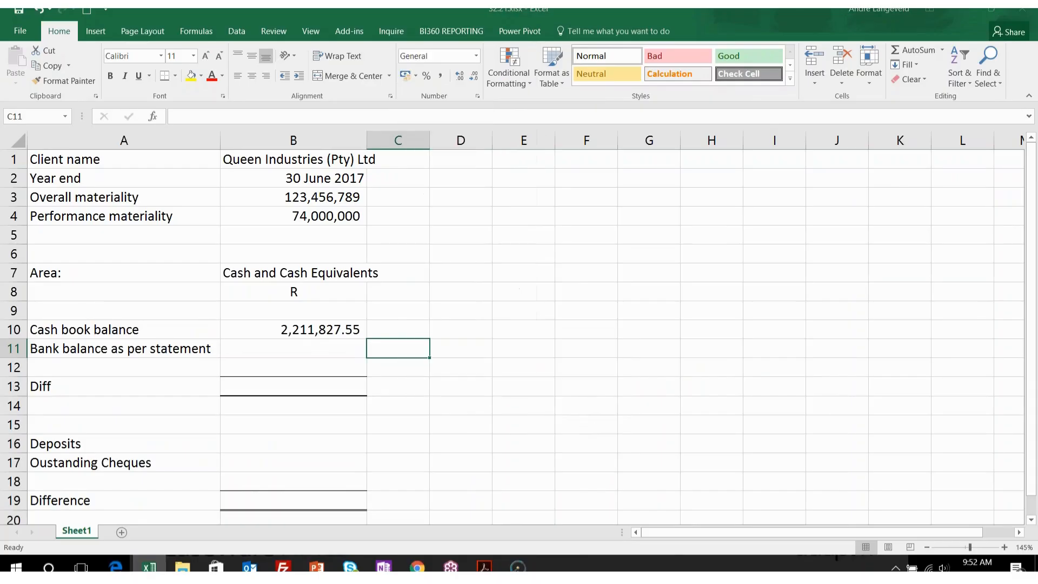
{"action": "scroll", "coordinate": [460, 249], "scroll_direction": "down", "scroll_amount": 3}
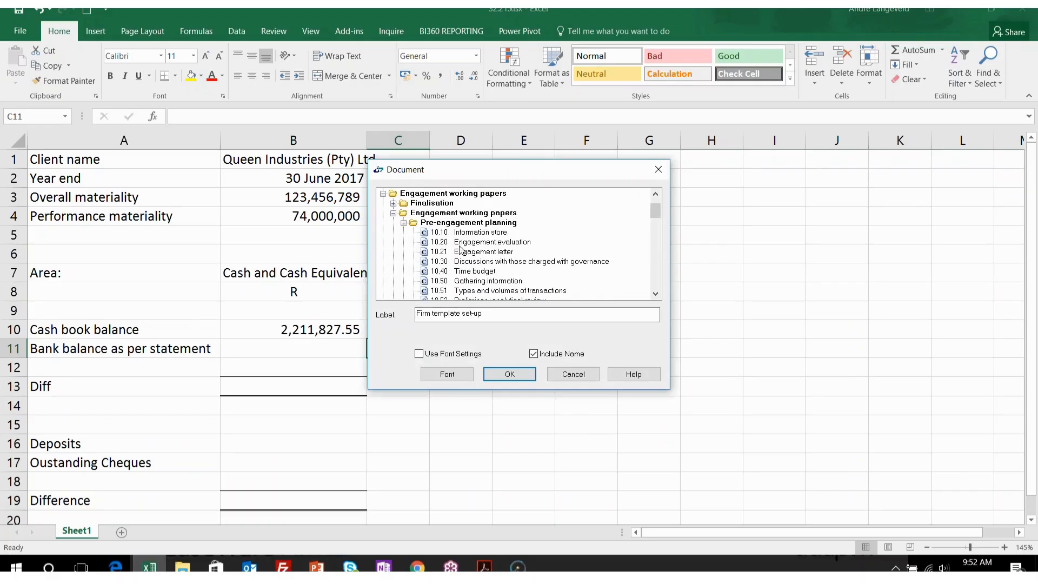
{"action": "scroll", "coordinate": [460, 249], "scroll_direction": "down", "scroll_amount": 6}
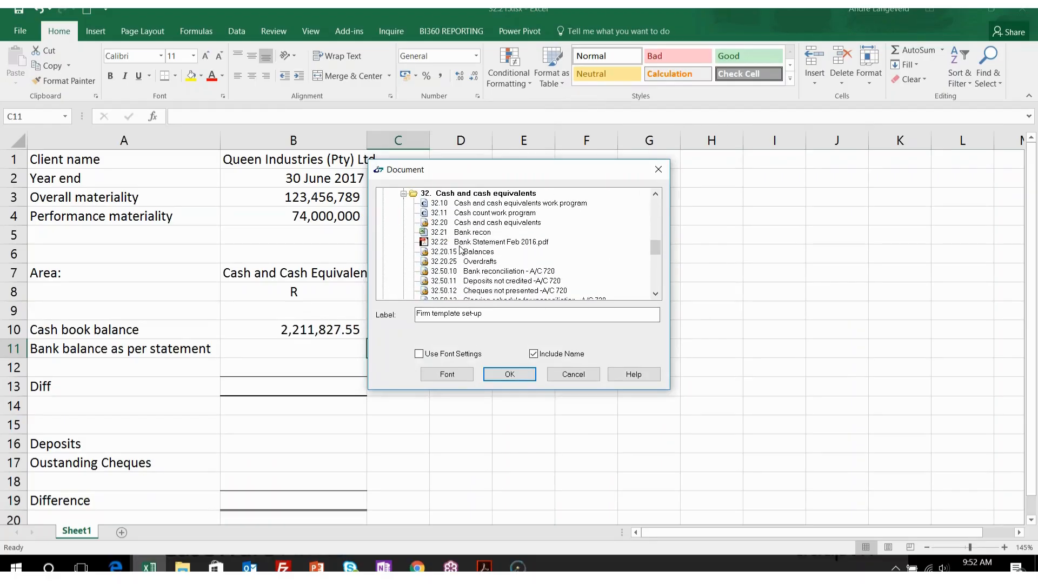